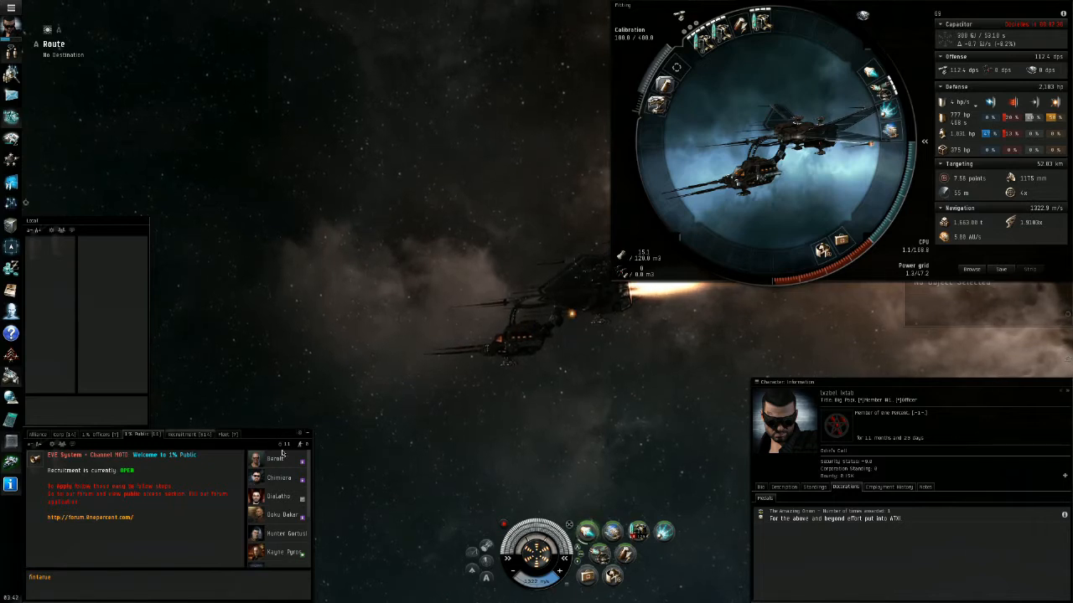
View a linked pilot's profile and return to the previous pilot's profile
left_click(38, 577)
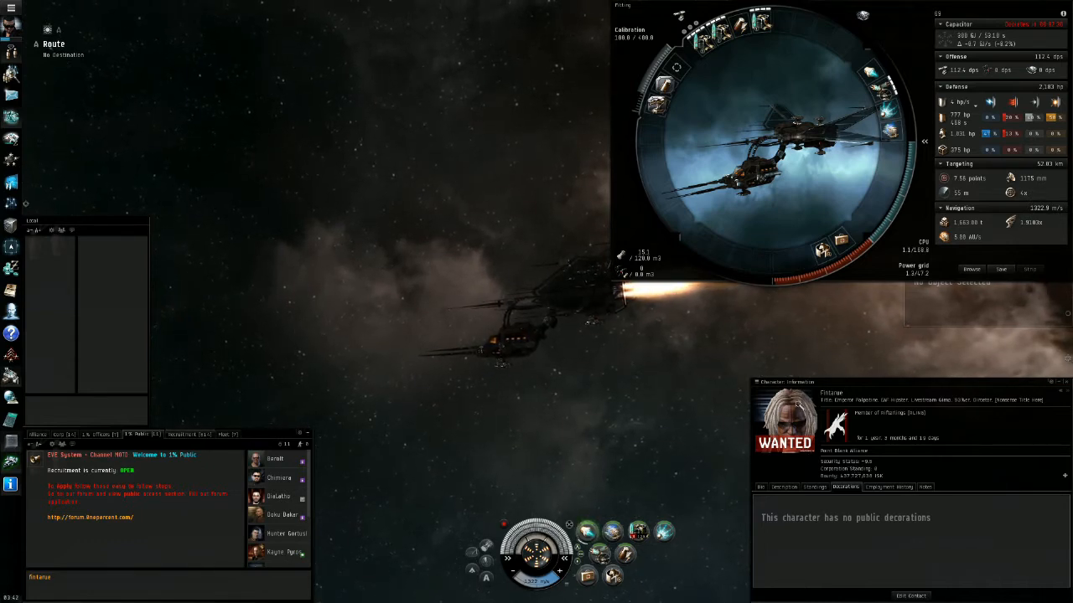
left_click(1063, 394)
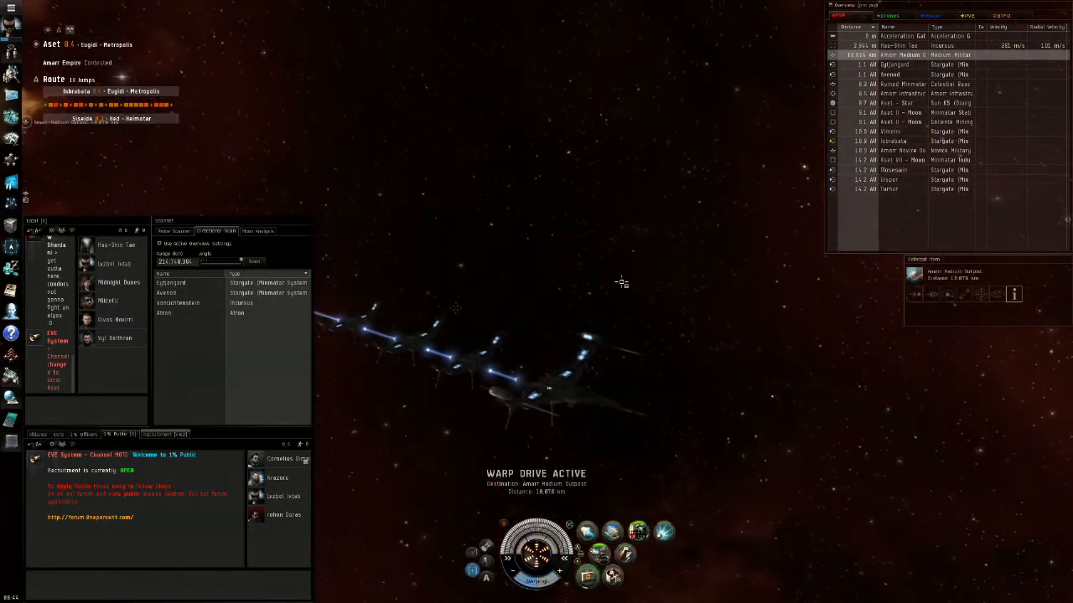
Lock and orbit the Incursus with guns, scrambler and neutralizer active
left_click(919, 46, "ctrl")
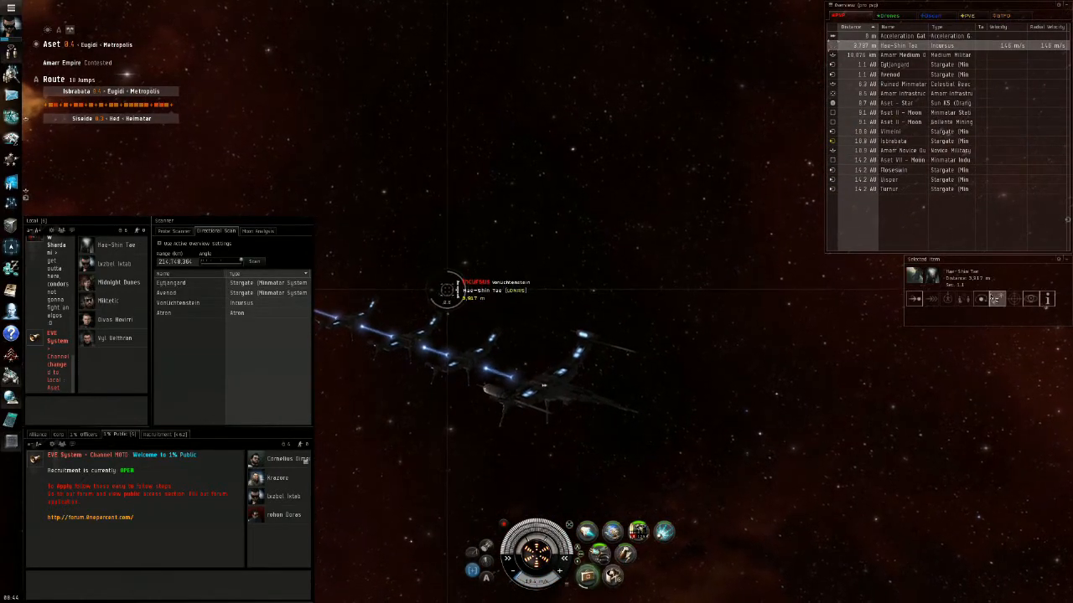
left_click(924, 295)
key("F1")
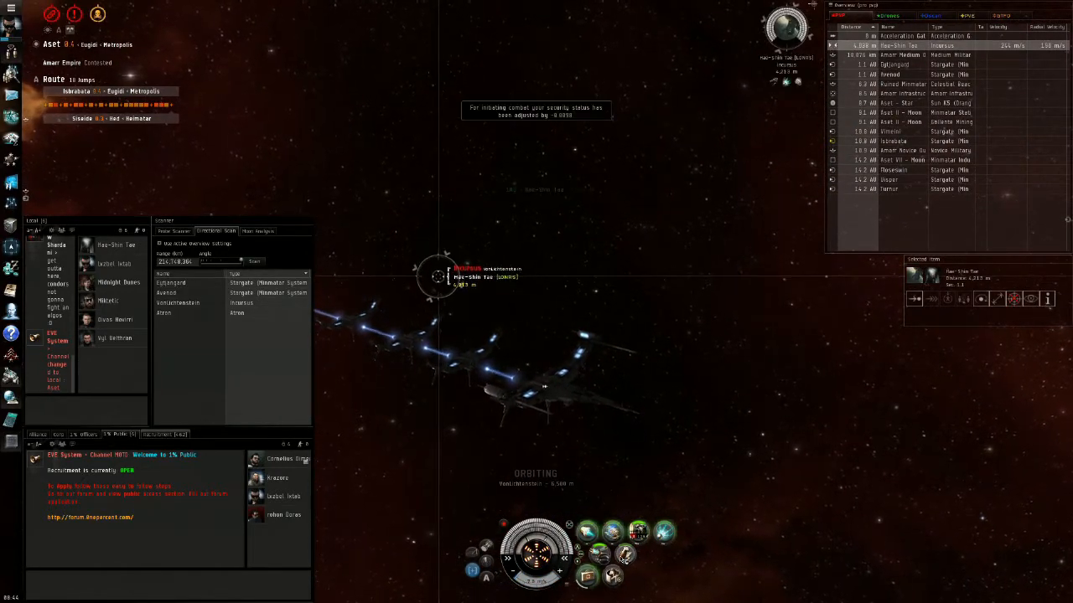
left_click_drag(706, 479, 704, 369)
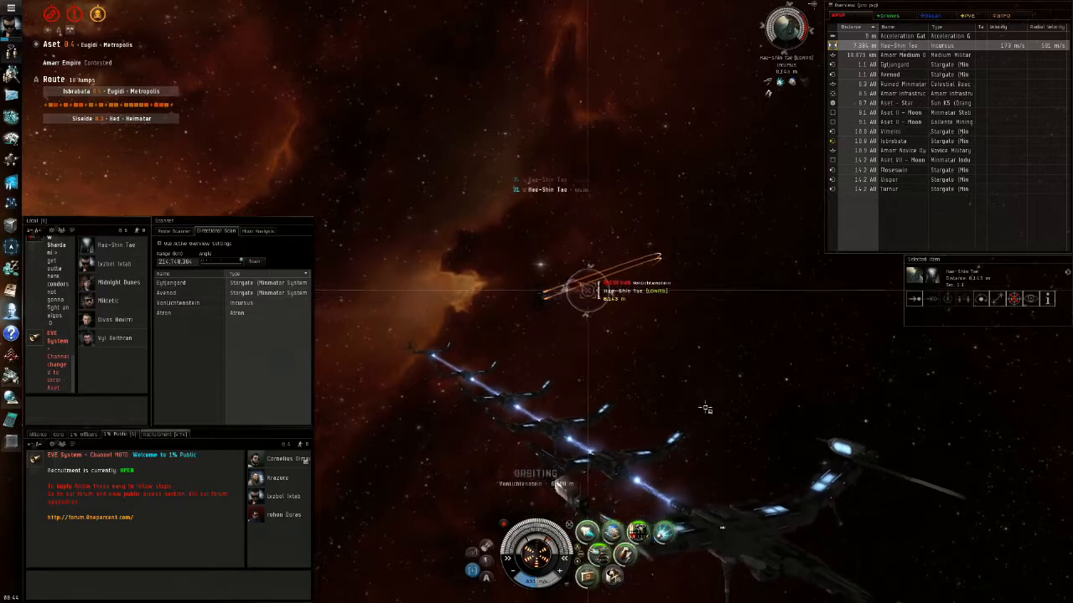
left_click_drag(559, 419, 559, 340)
key("F2")
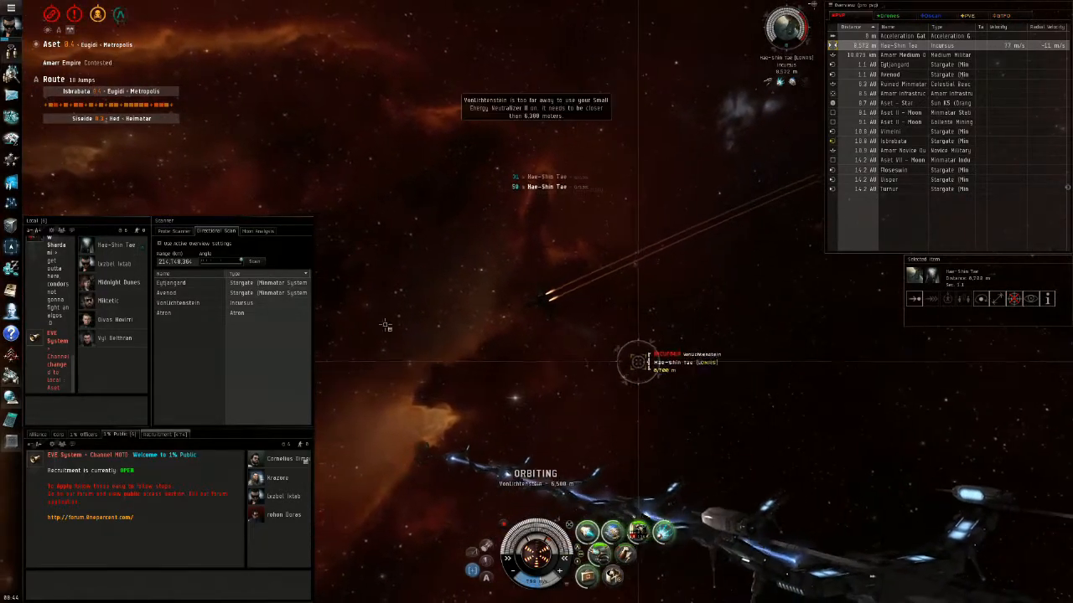
Watch the orbiting fight and bring up the default orbit distance setting
left_click_drag(737, 276, 566, 281)
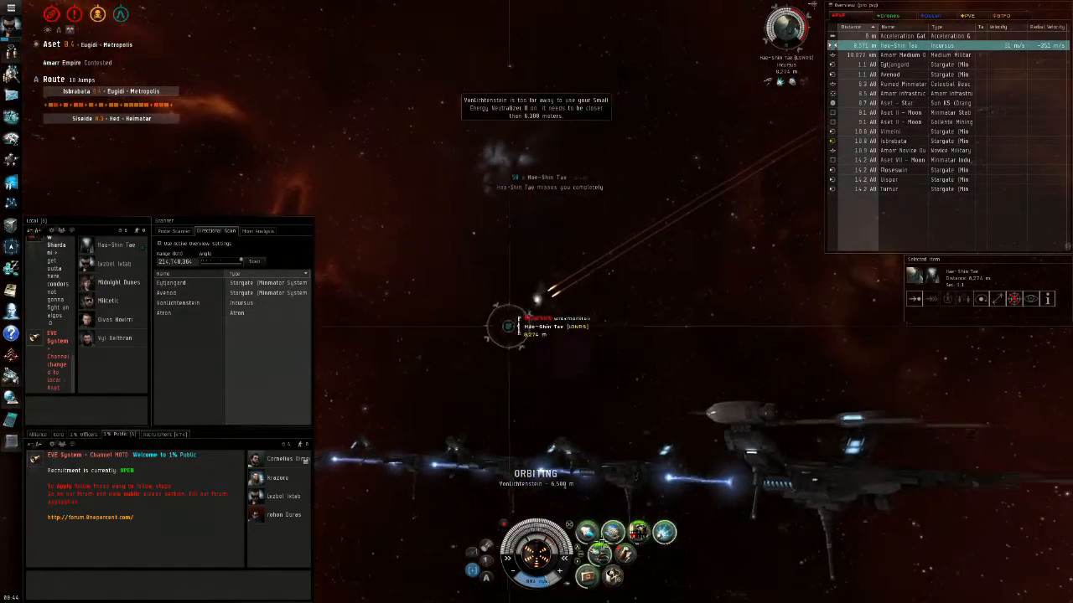
mouse_move(566, 281)
left_mouse_down()
mouse_move(671, 188)
mouse_move(754, 251)
left_mouse_up()
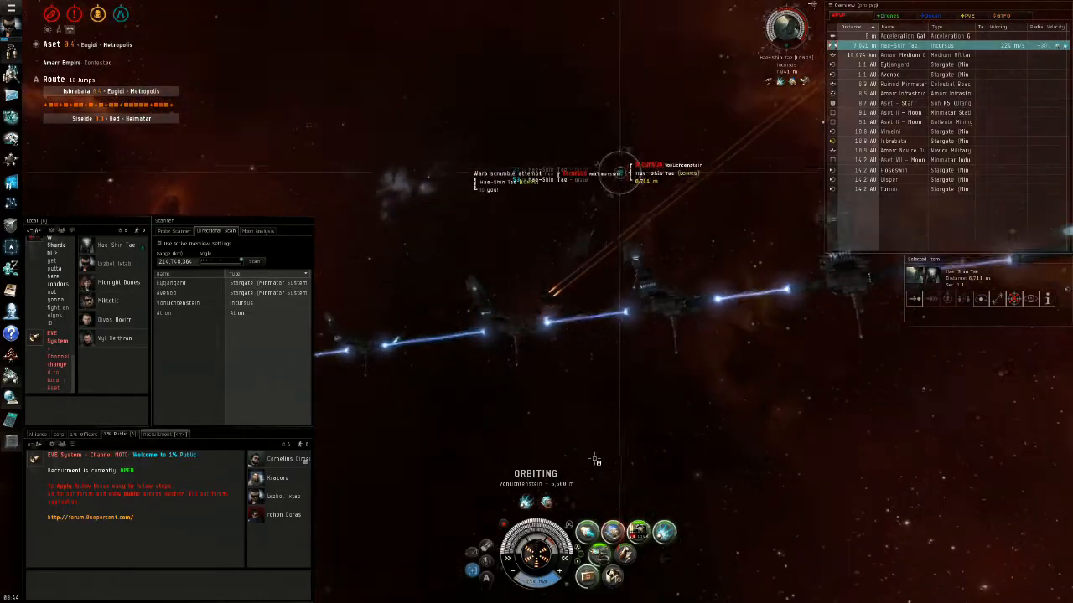
left_click_drag(754, 293, 675, 437)
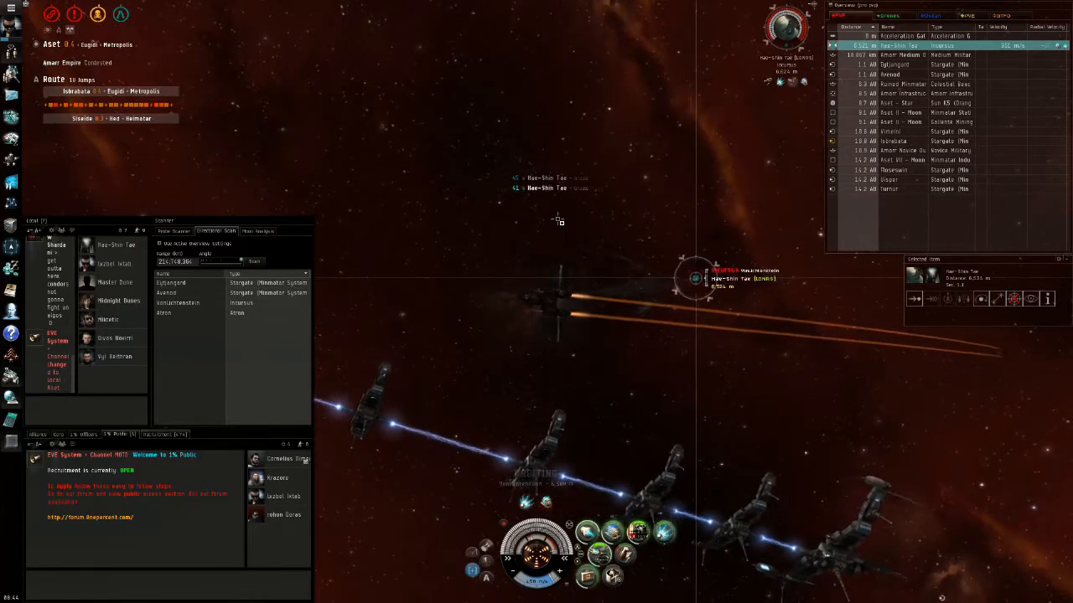
left_click_drag(630, 387, 423, 370)
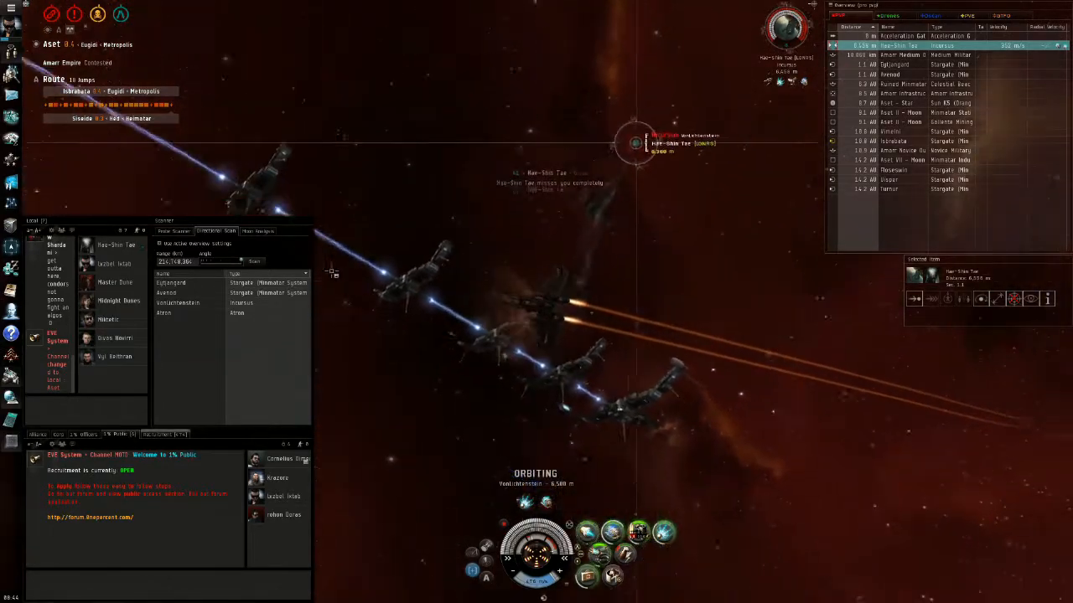
scroll(423, 370, "down", 5)
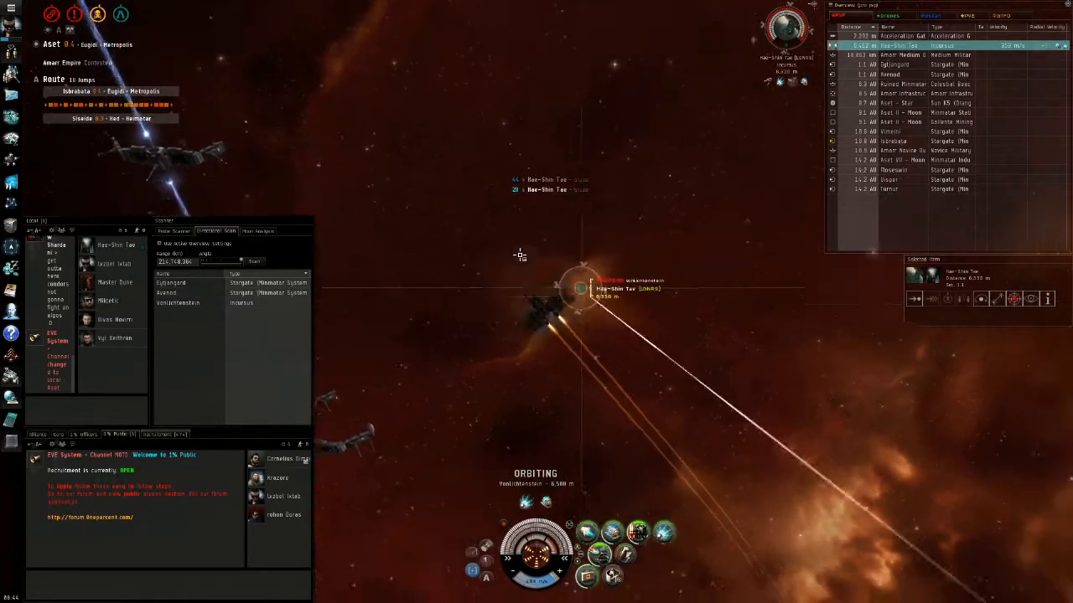
right_click(998, 299)
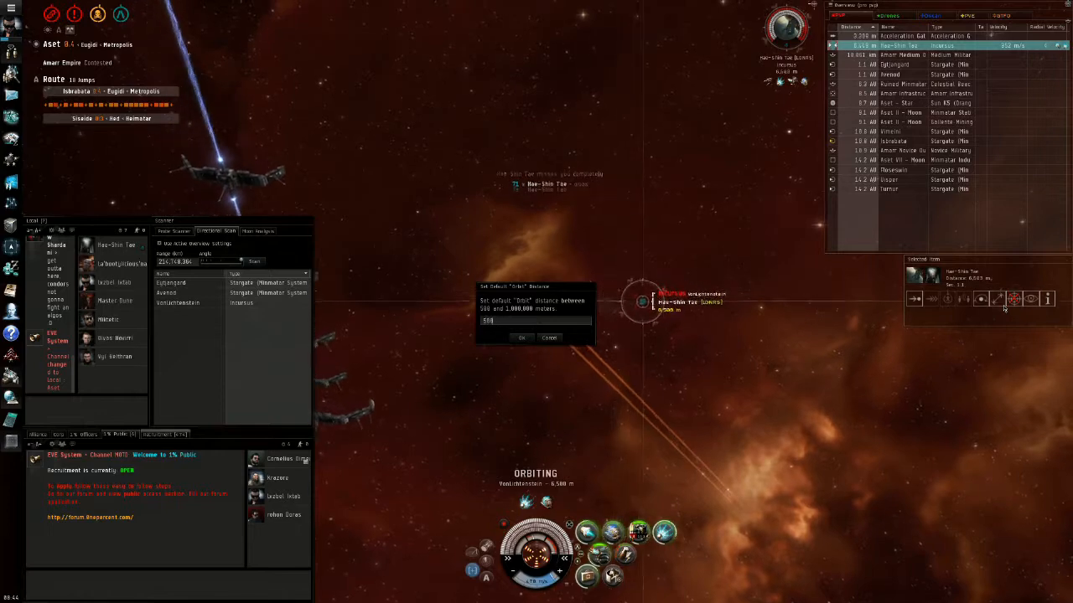
Confirm the 5,000 m default orbit and keep fighting the Incursus until it breaks
key("Return")
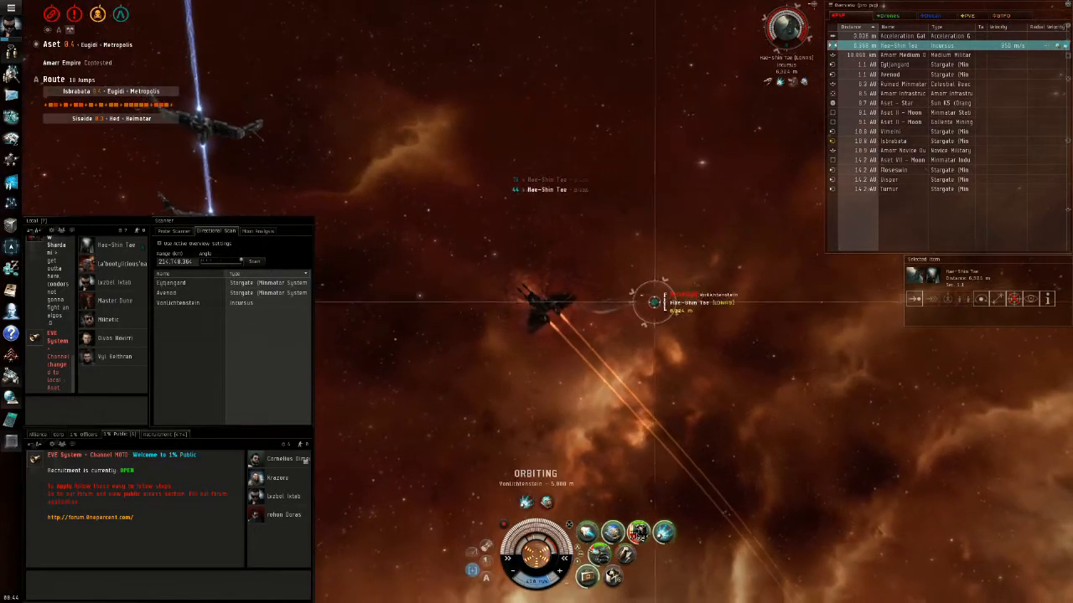
left_click_drag(586, 335, 652, 566)
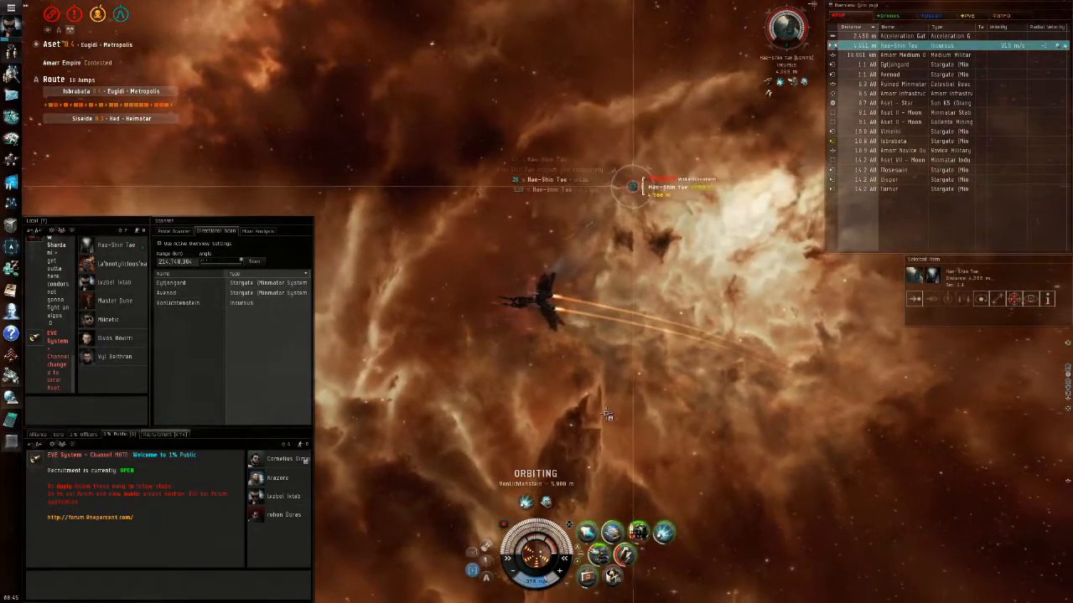
left_click_drag(606, 413, 311, 308)
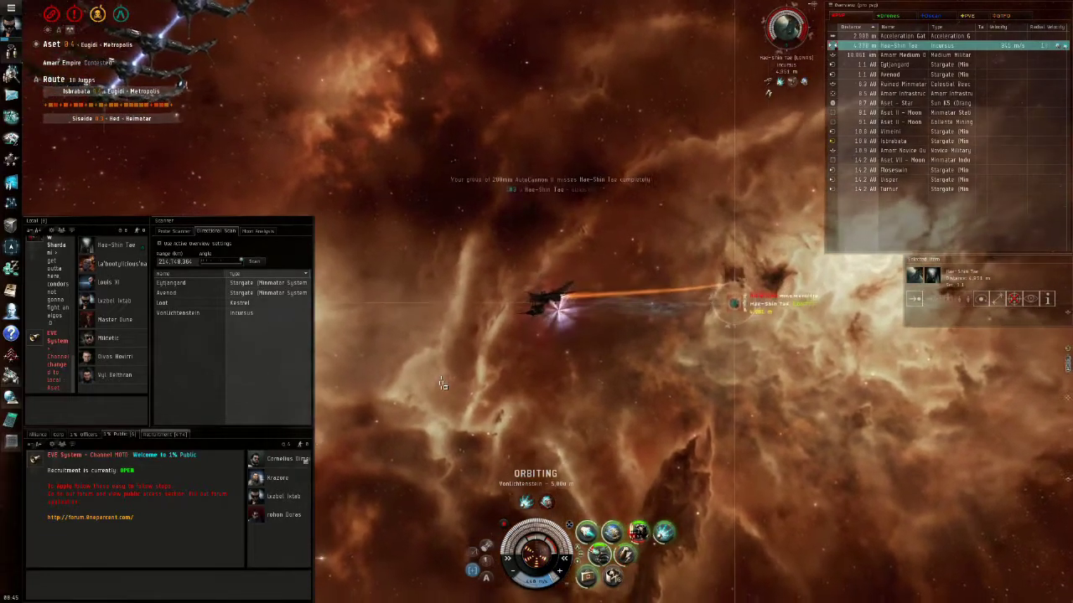
mouse_move(442, 383)
left_mouse_down()
mouse_move(372, 392)
mouse_move(453, 387)
left_mouse_up()
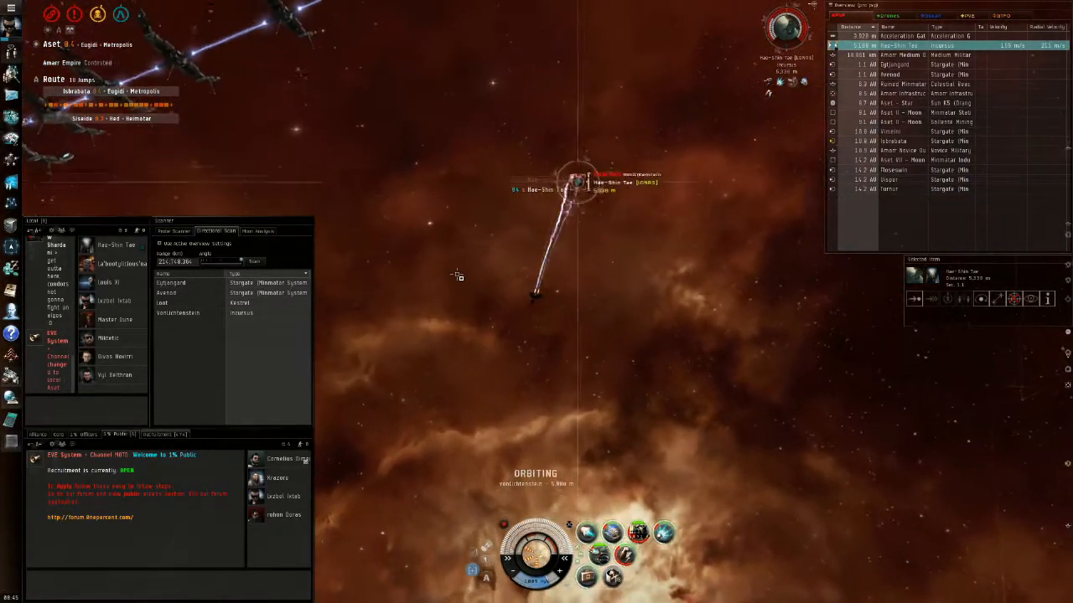
mouse_move(457, 275)
left_mouse_down()
mouse_move(500, 265)
mouse_move(650, 513)
left_mouse_up()
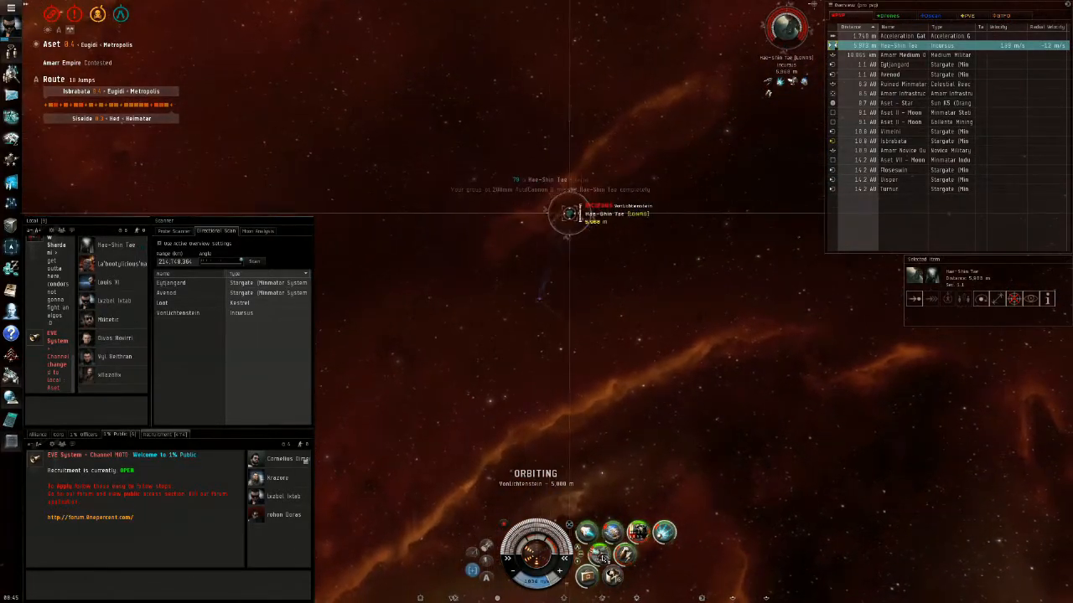
mouse_move(504, 381)
left_mouse_down()
mouse_move(518, 401)
mouse_move(366, 379)
mouse_move(459, 381)
left_mouse_up()
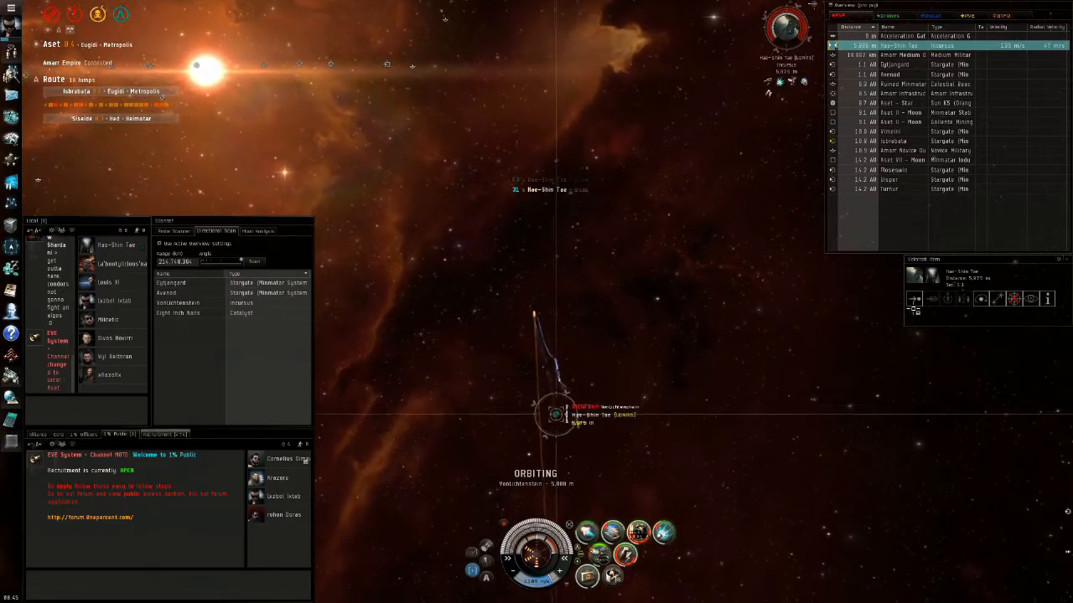
Finish off the Incursus and watch its tackled capsule while closing in
left_click_drag(536, 318, 685, 332)
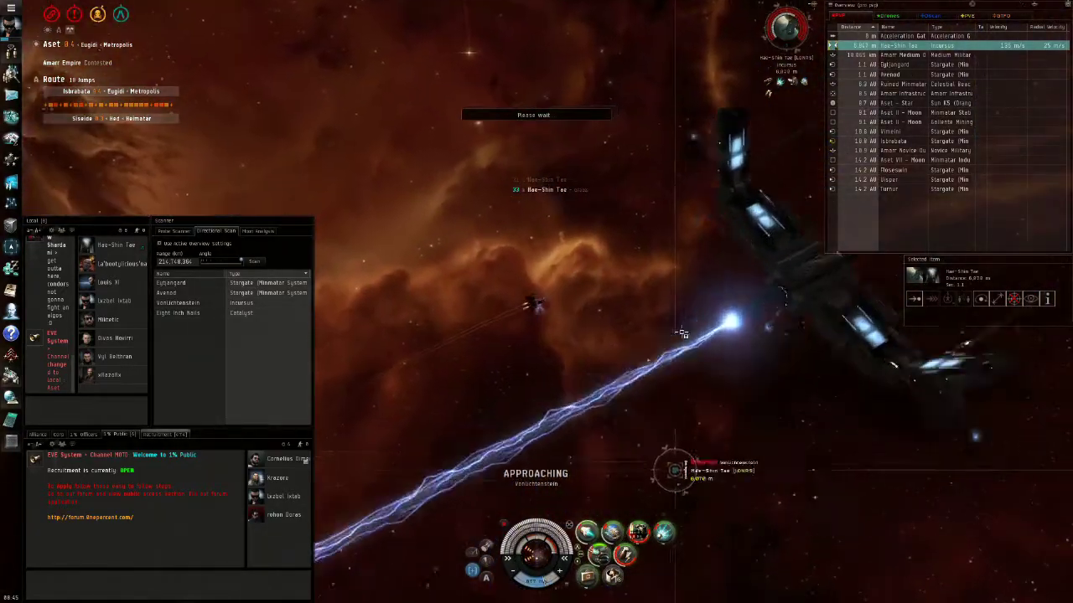
mouse_move(685, 332)
left_mouse_down()
mouse_move(767, 92)
mouse_move(656, 279)
mouse_move(661, 305)
left_mouse_up()
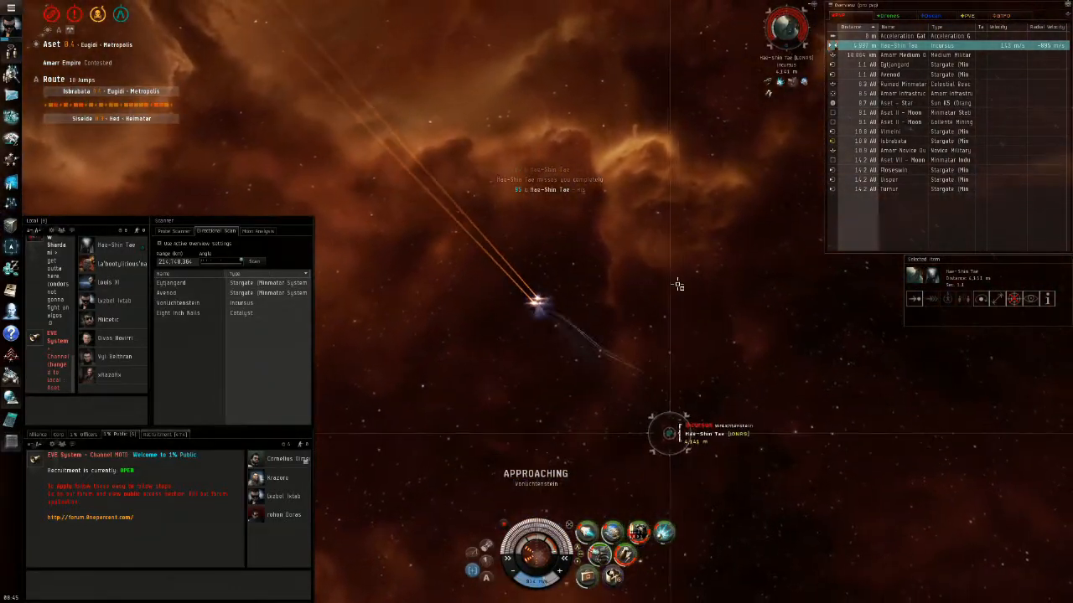
mouse_move(661, 306)
left_mouse_down()
mouse_move(962, 306)
mouse_move(624, 288)
left_mouse_up()
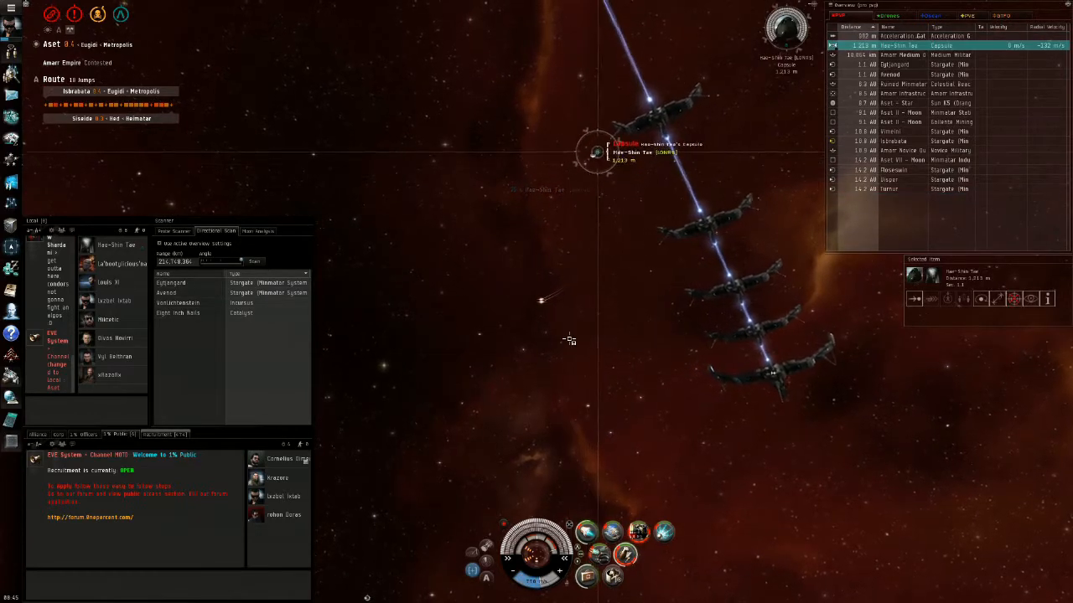
mouse_move(553, 327)
left_mouse_down()
mouse_move(798, 325)
mouse_move(844, 351)
left_mouse_up()
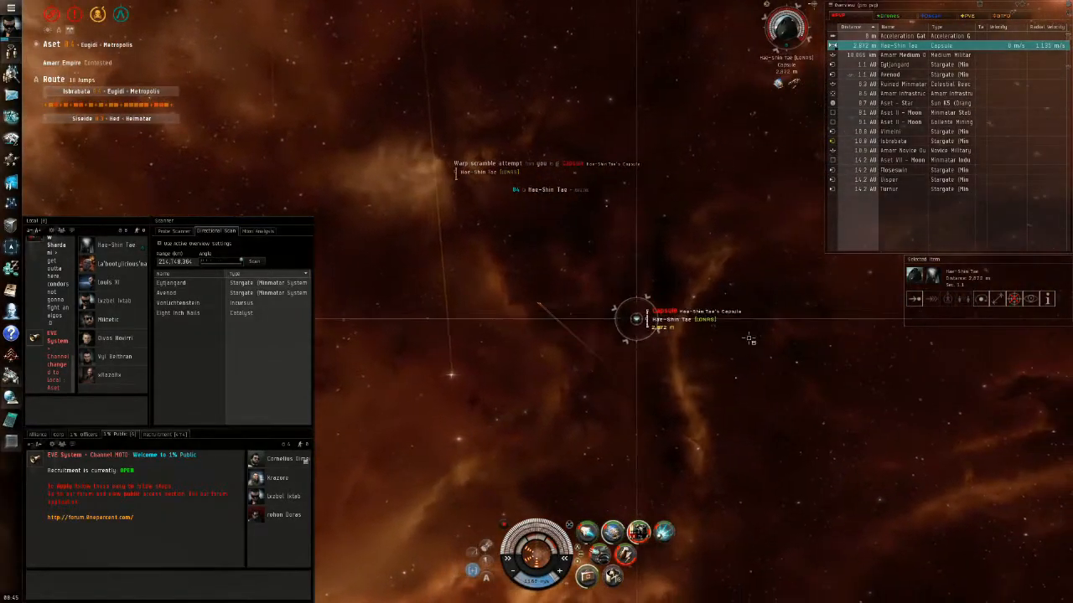
left_click_drag(749, 339, 614, 323)
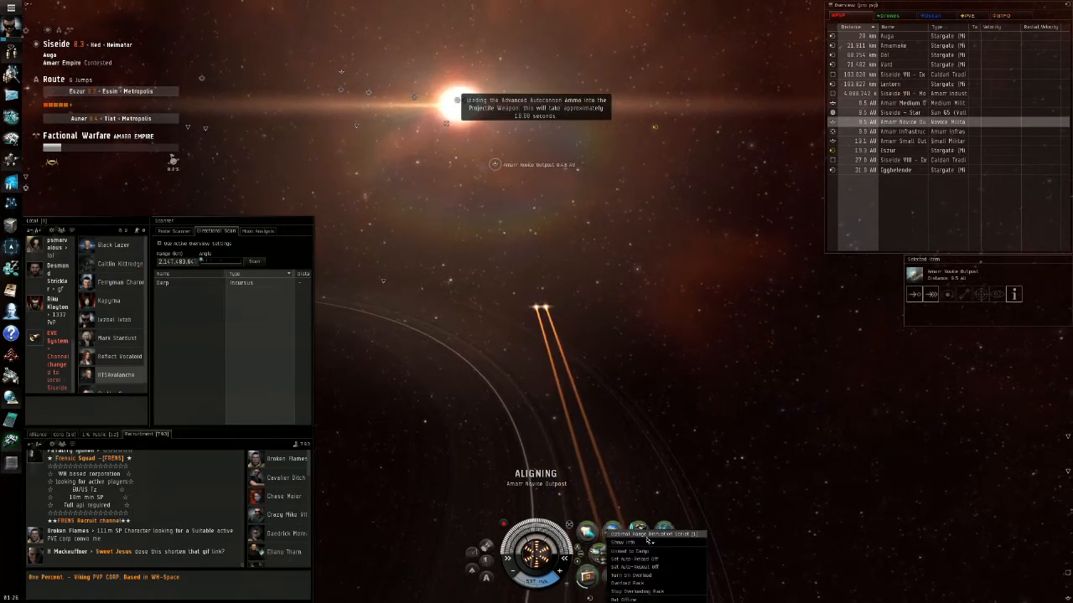
Confirm the 750 m default orbit, run directional scans and start locking the new Incursus
left_click_drag(631, 432, 514, 314)
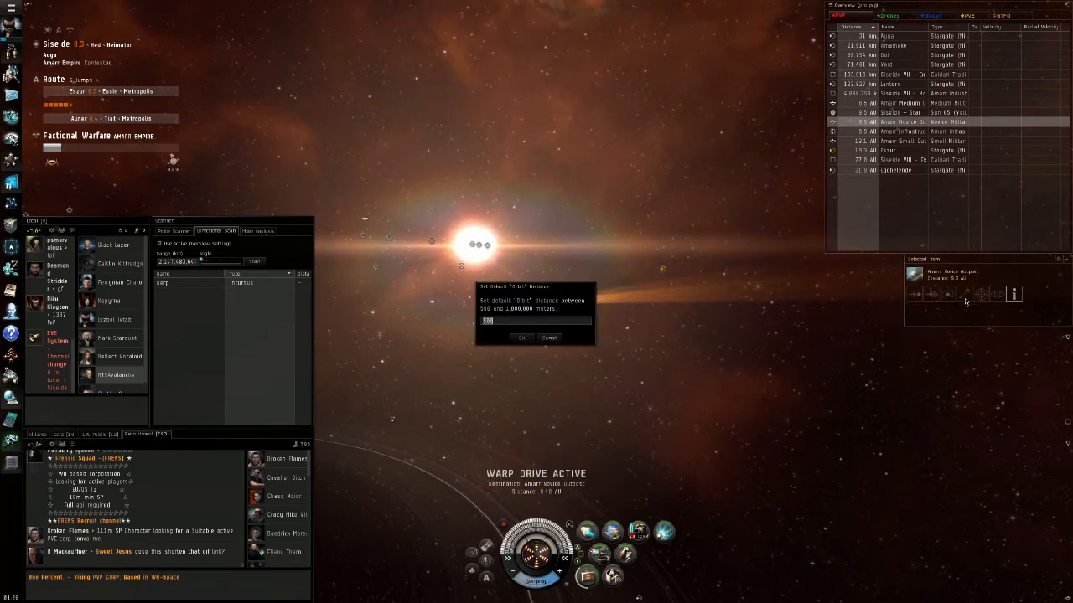
type("750")
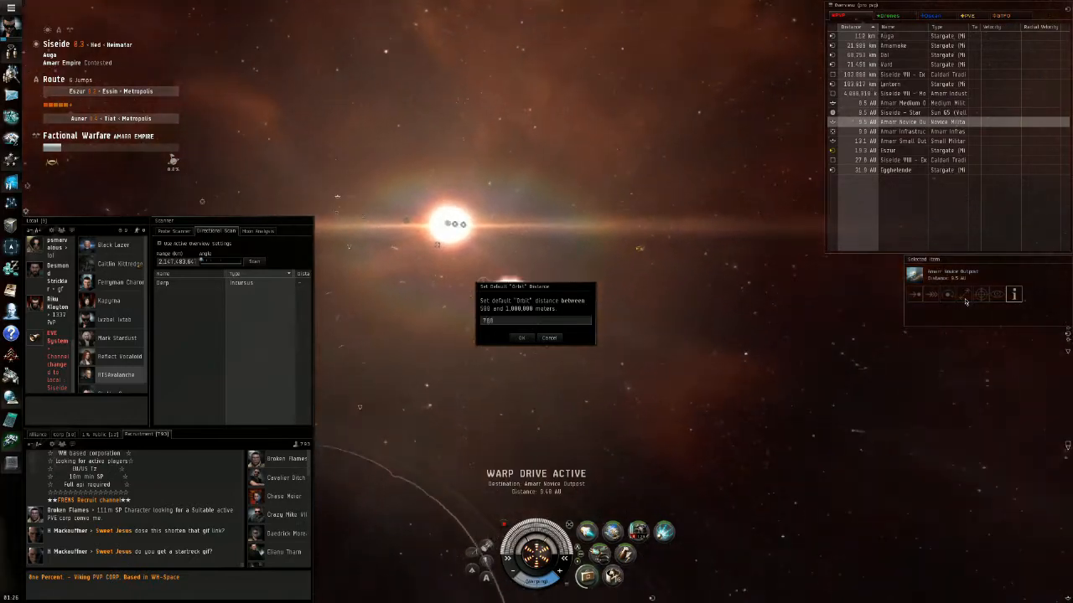
key("Return")
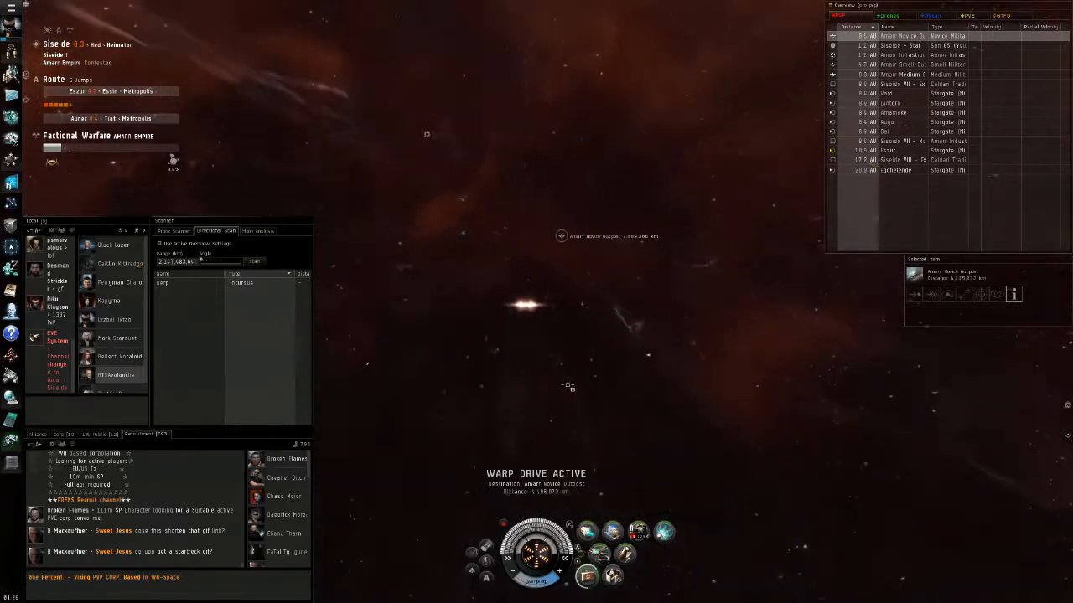
key("v")
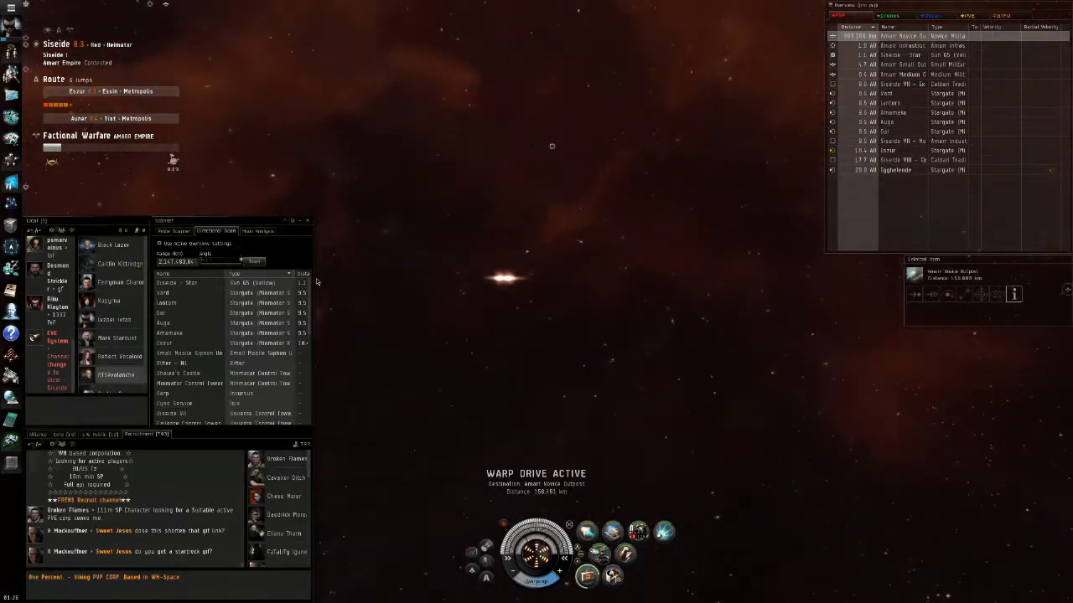
key("v")
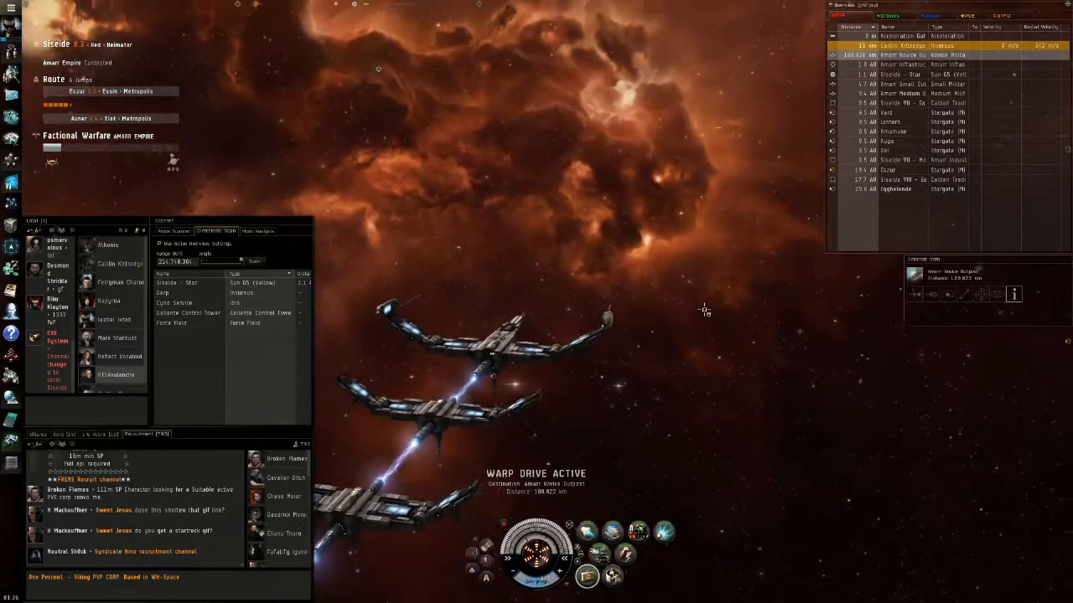
key("ctrl")
Approach, lock and closely orbit the second Incursus while exchanging fire
double_click(871, 46)
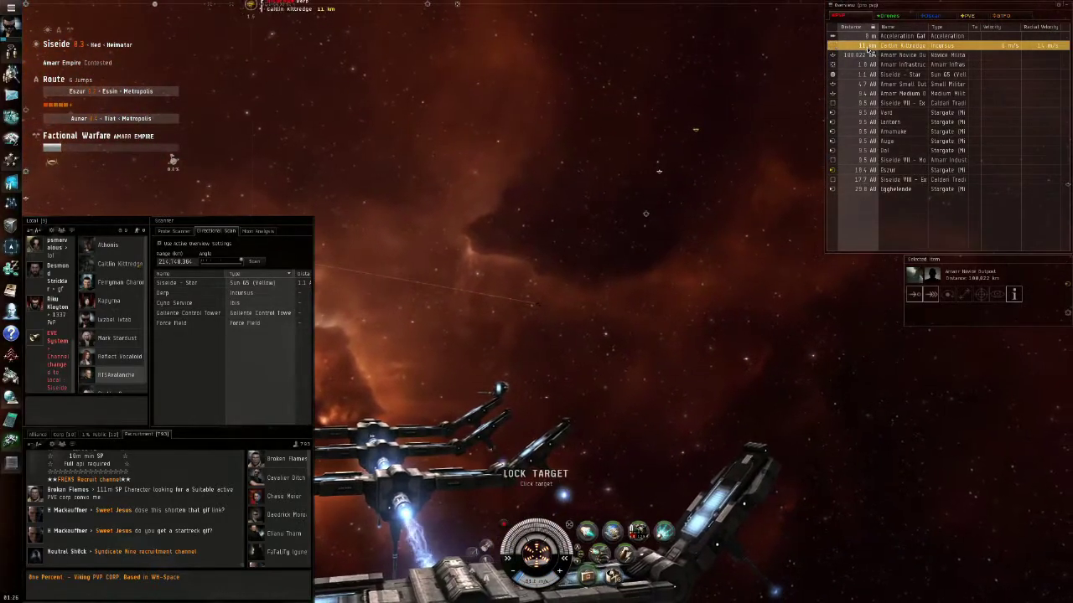
left_click(916, 298)
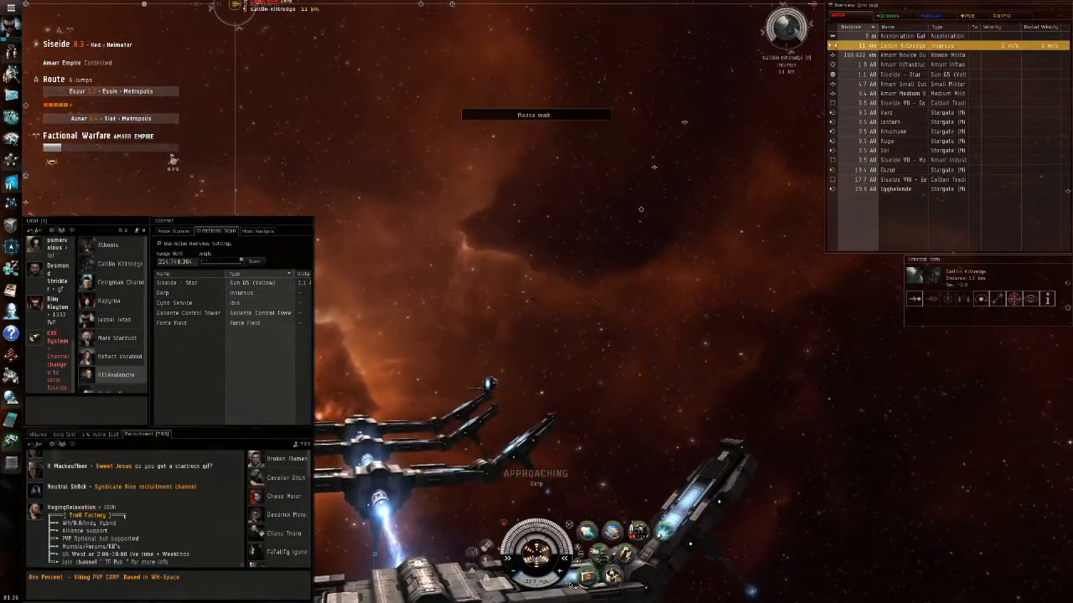
left_click_drag(537, 335, 617, 480)
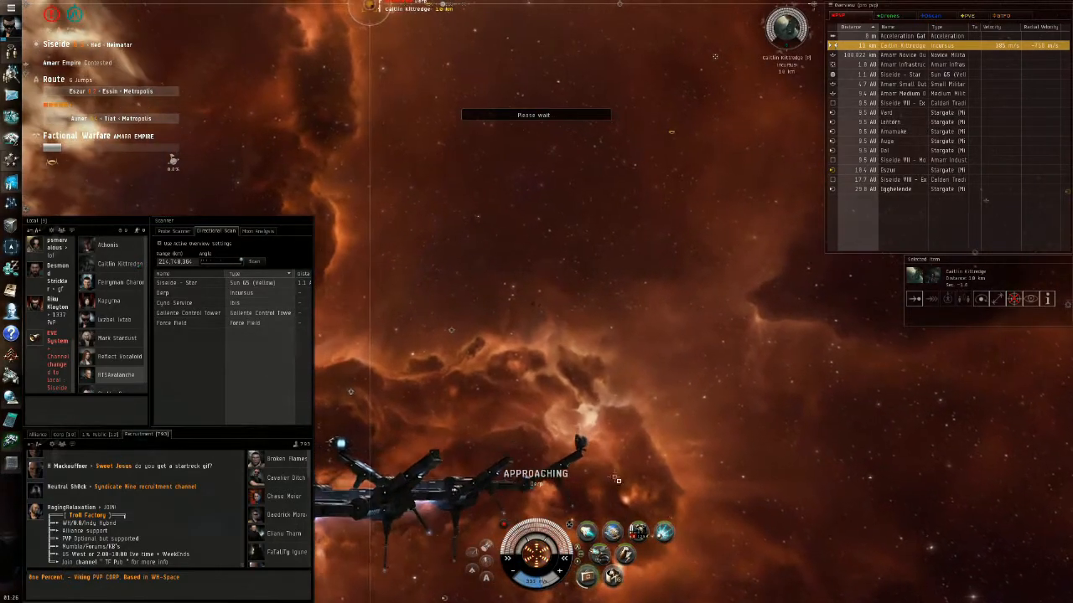
left_click(981, 299)
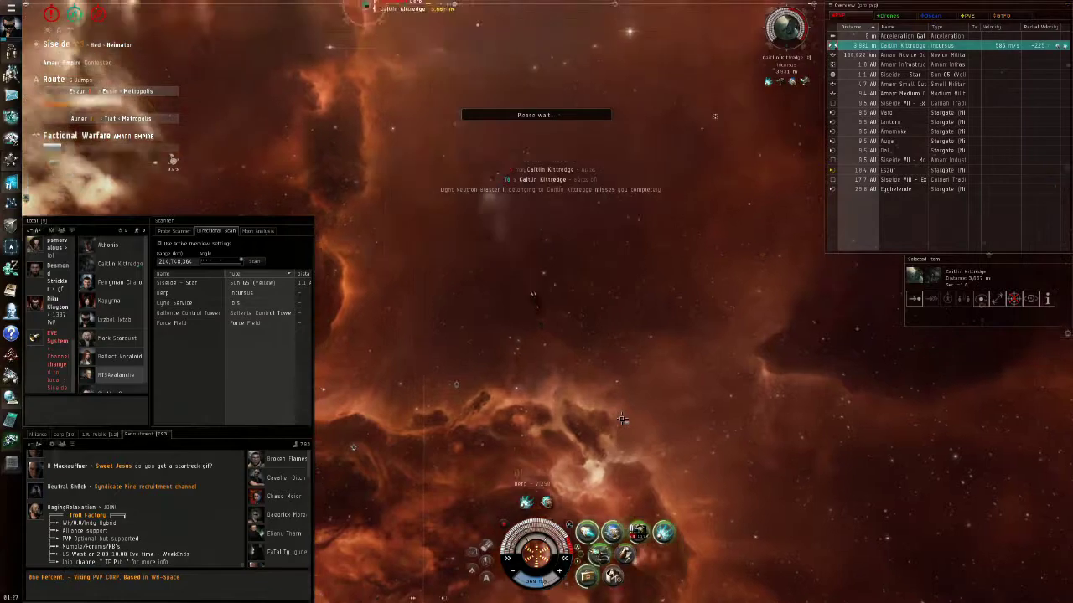
mouse_move(615, 472)
left_mouse_down()
mouse_move(524, 428)
mouse_move(601, 475)
left_mouse_up()
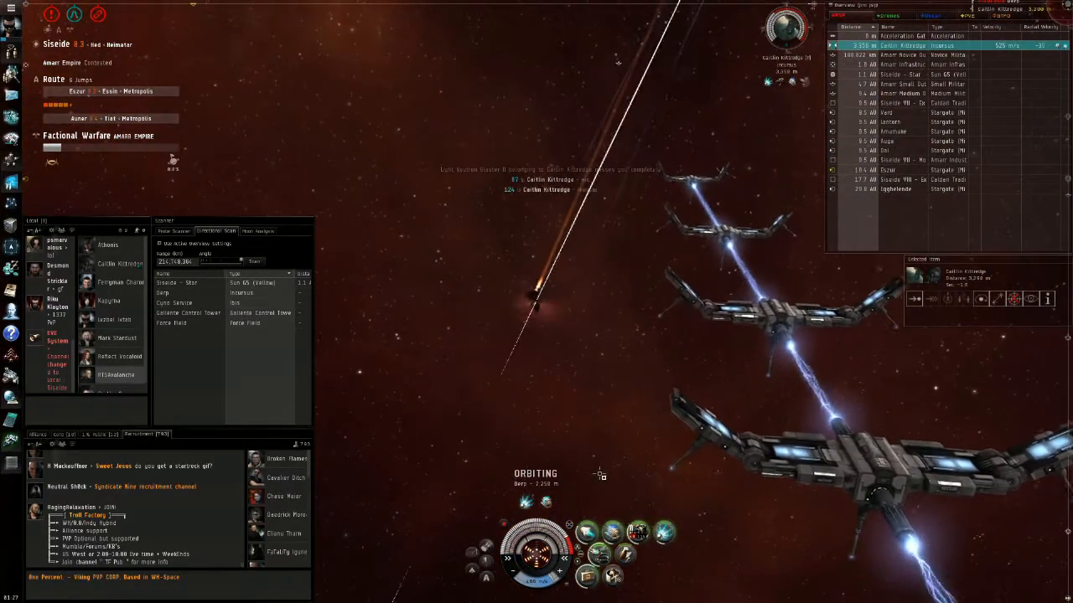
mouse_move(601, 475)
left_mouse_down()
mouse_move(602, 429)
mouse_move(617, 412)
mouse_move(707, 422)
left_mouse_up()
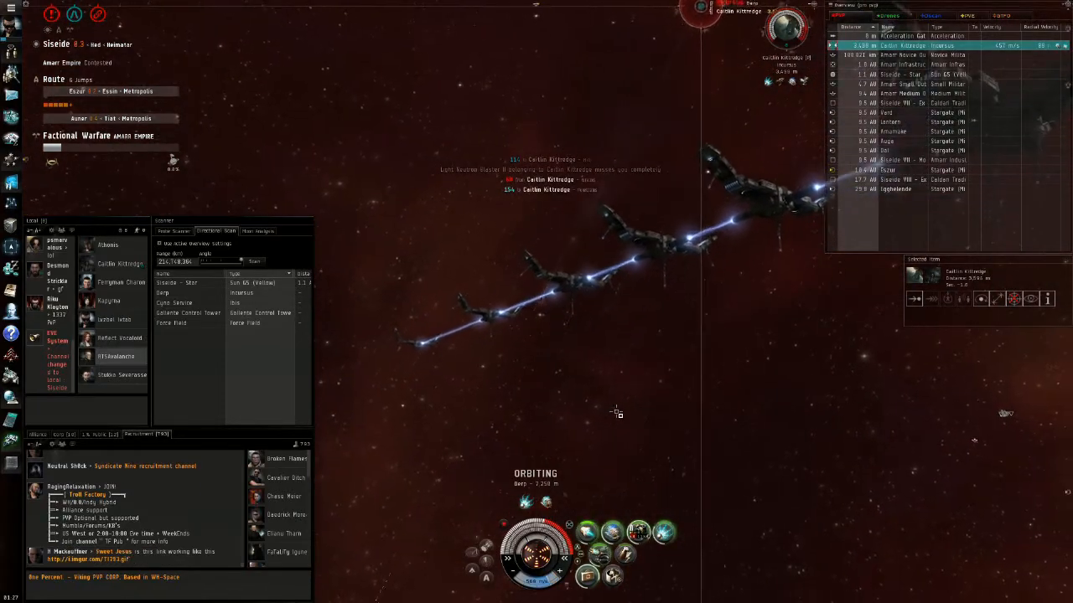
left_click_drag(707, 423, 611, 460)
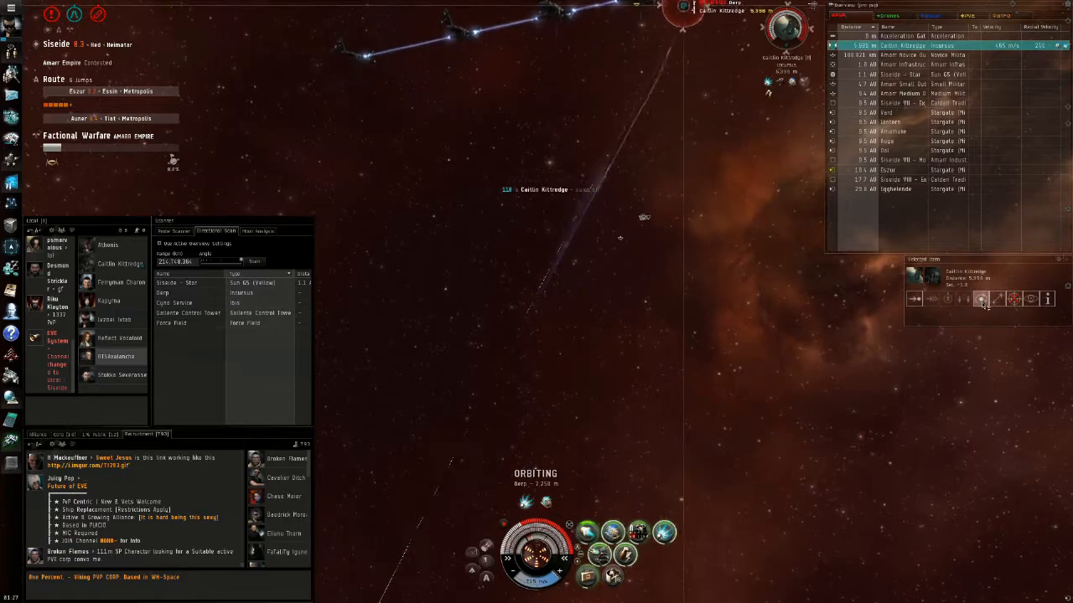
Neutralize the Incursus and watch the fight through to its destruction
left_click_drag(652, 310, 683, 277)
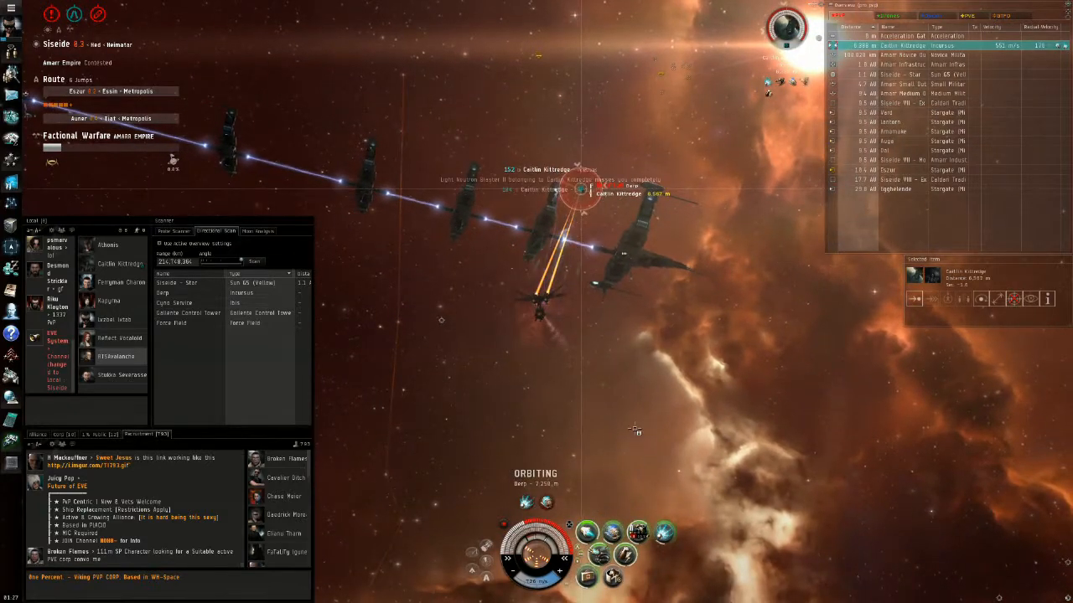
left_click_drag(636, 431, 631, 420)
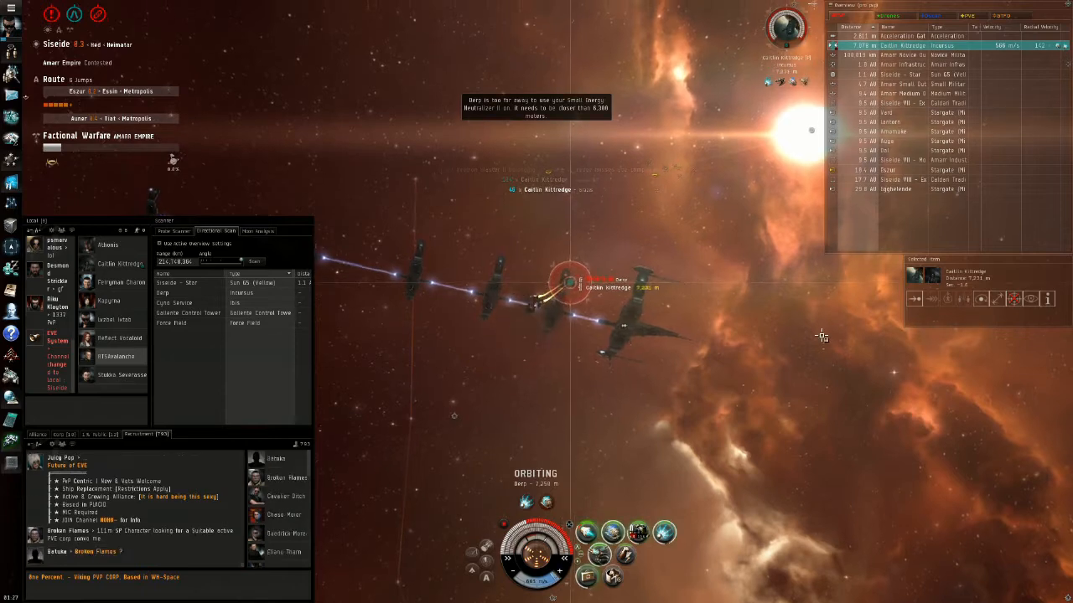
right_click(987, 301)
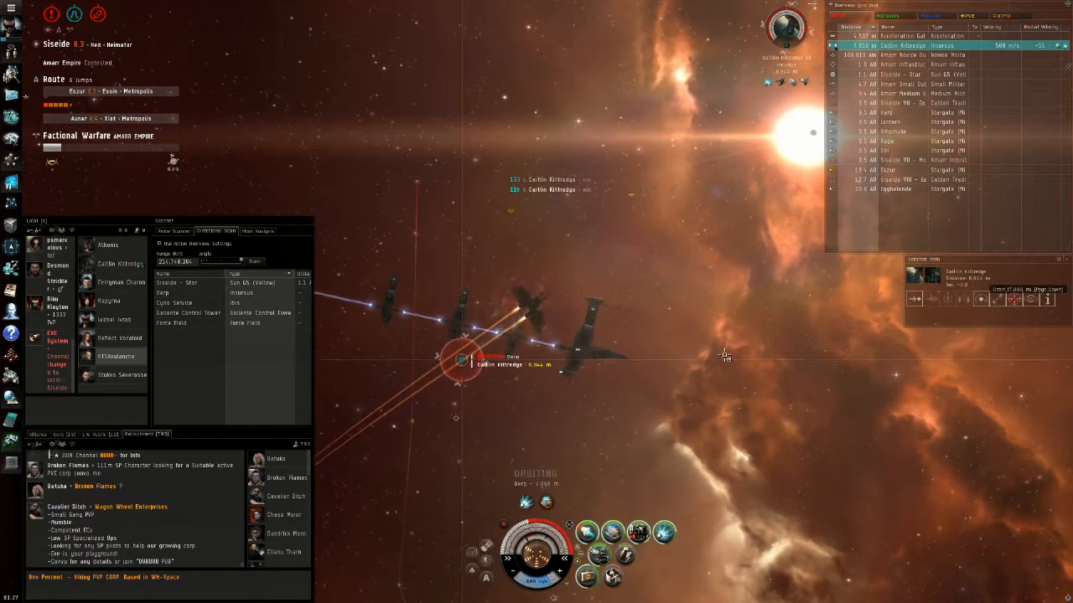
left_click_drag(586, 394, 652, 391)
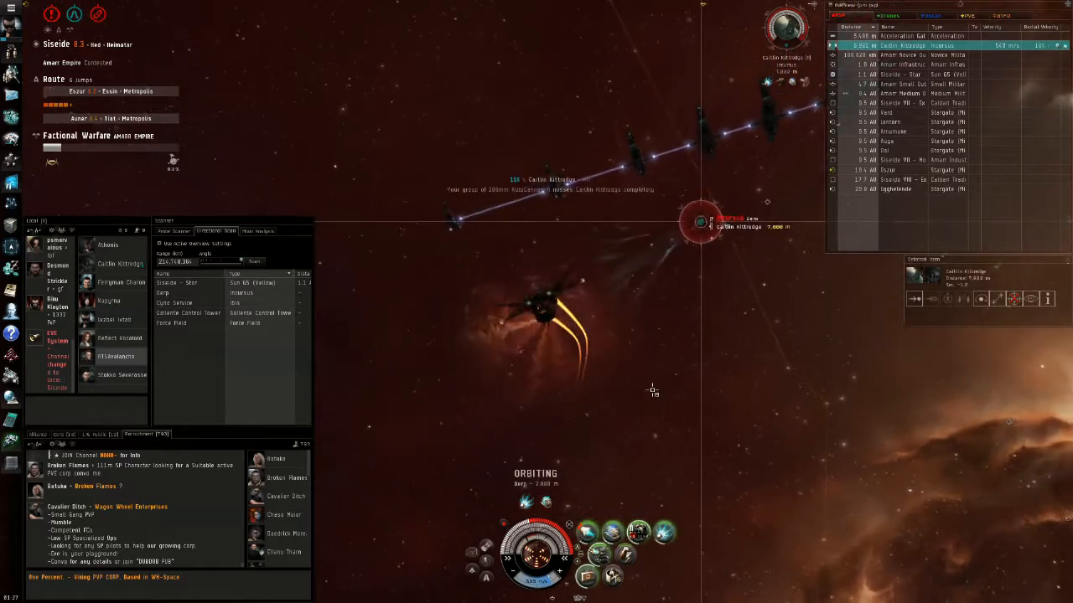
left_click(630, 555)
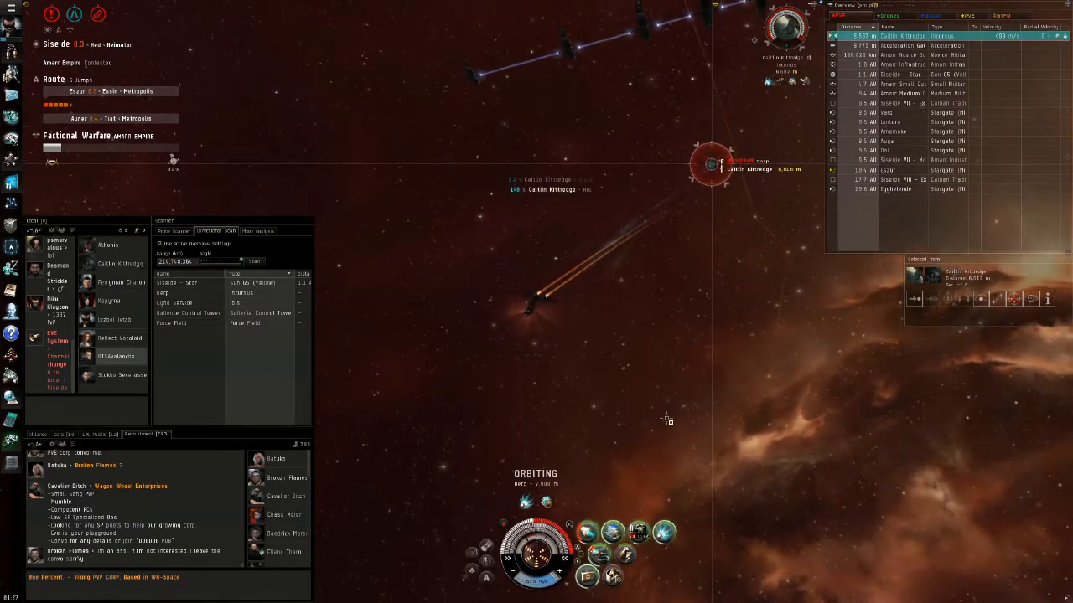
left_click_drag(668, 421, 642, 403)
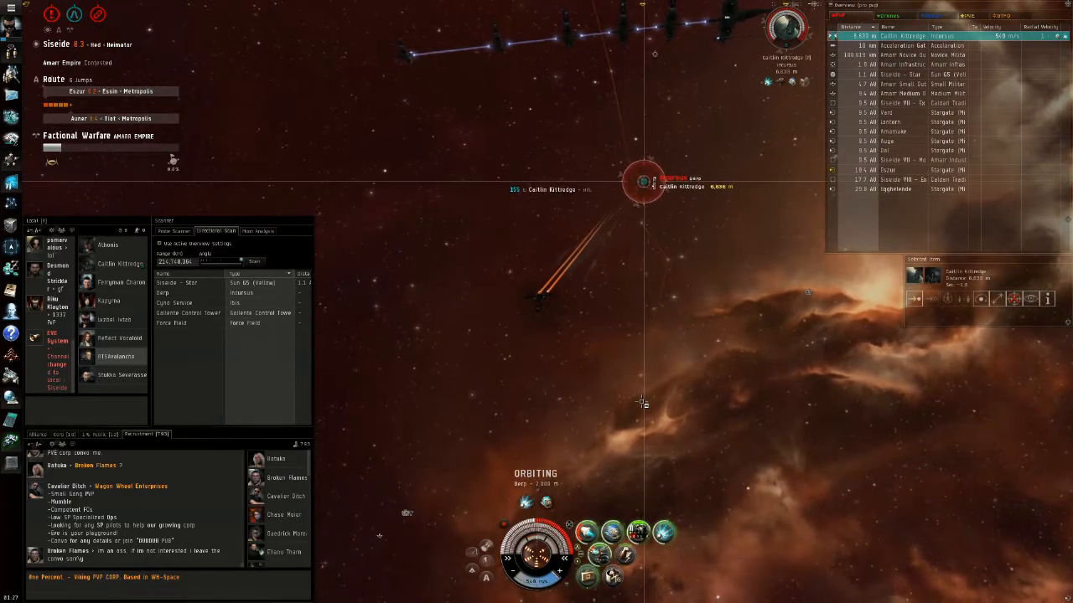
left_click_drag(642, 403, 1065, 337)
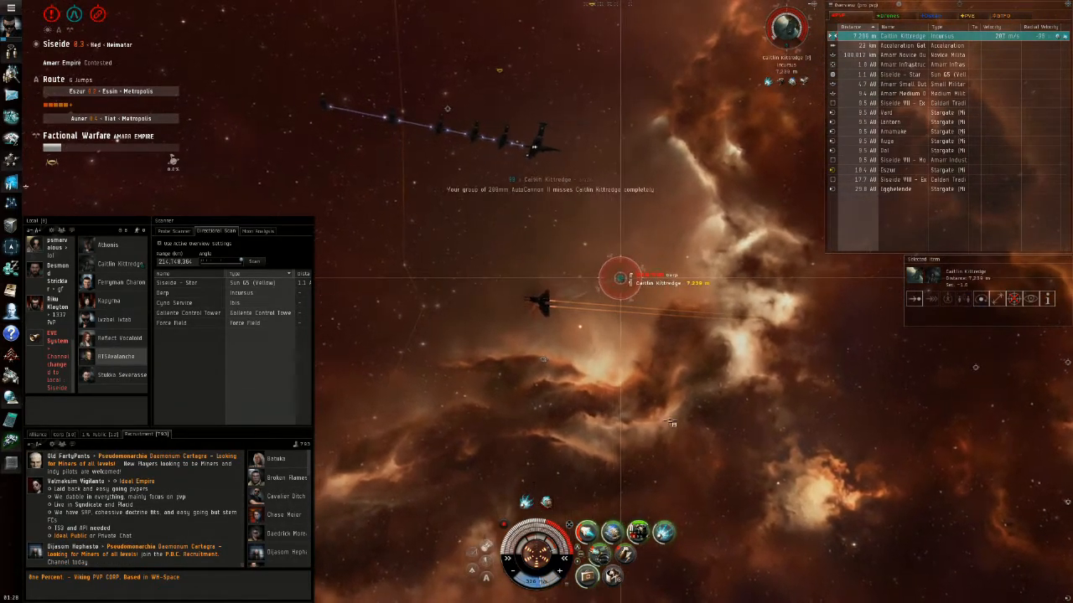
left_click_drag(671, 423, 638, 459)
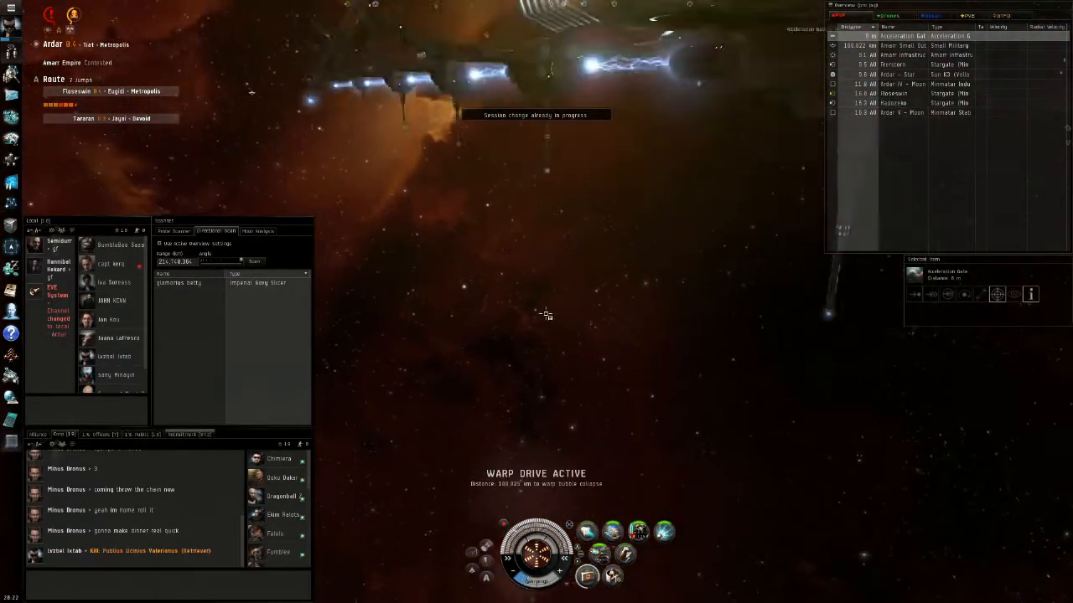
Engage the Imperial Navy Slicer, attempting a warp scramble while closing range
left_click_drag(547, 315, 337, 132)
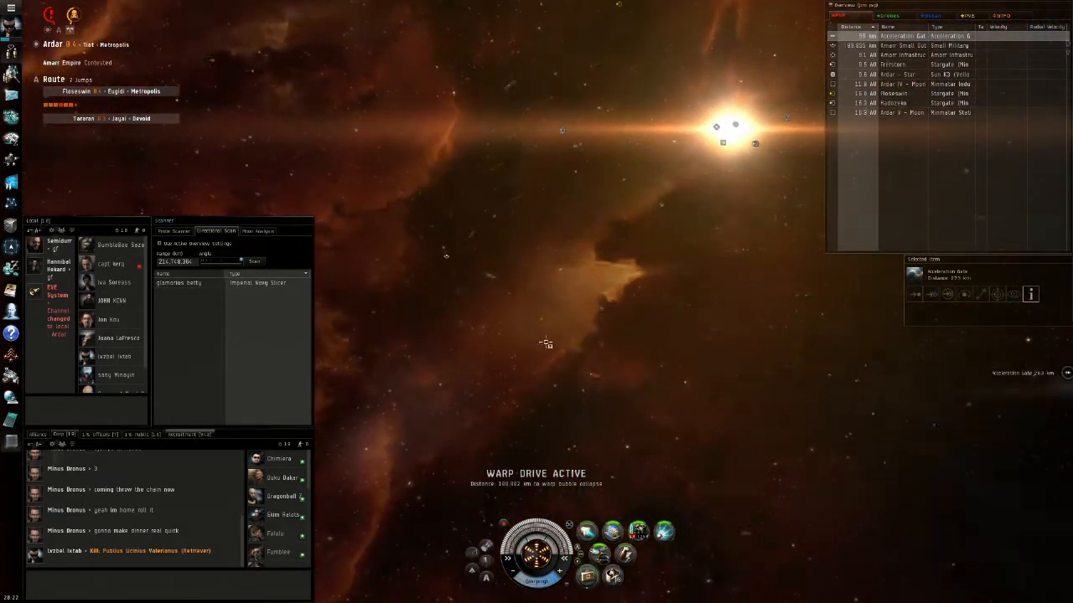
left_click_drag(545, 344, 607, 375)
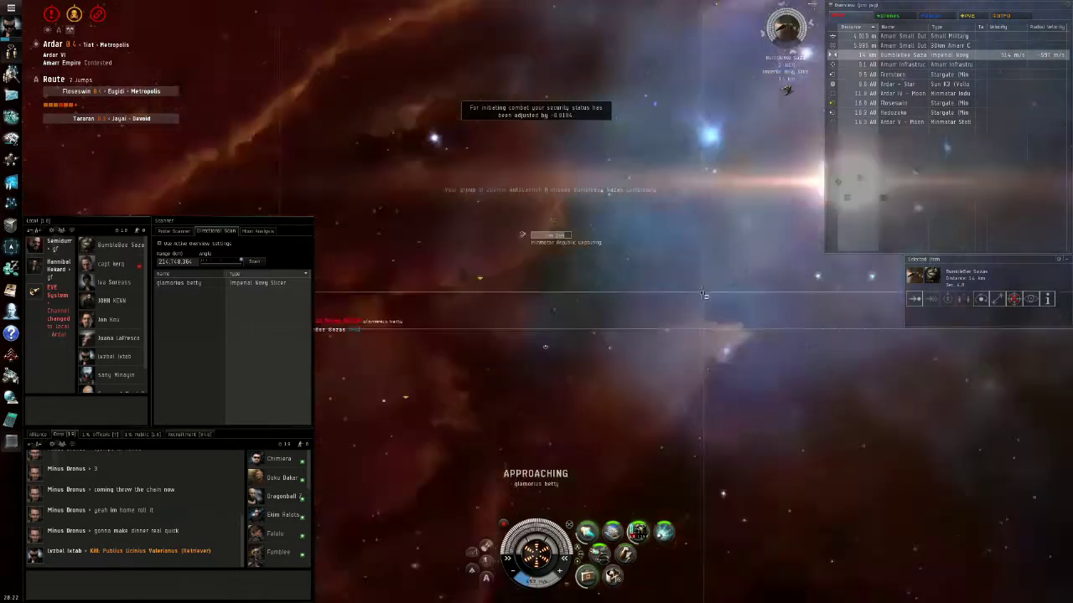
mouse_move(916, 352)
left_mouse_down()
mouse_move(700, 293)
mouse_move(712, 240)
left_mouse_up()
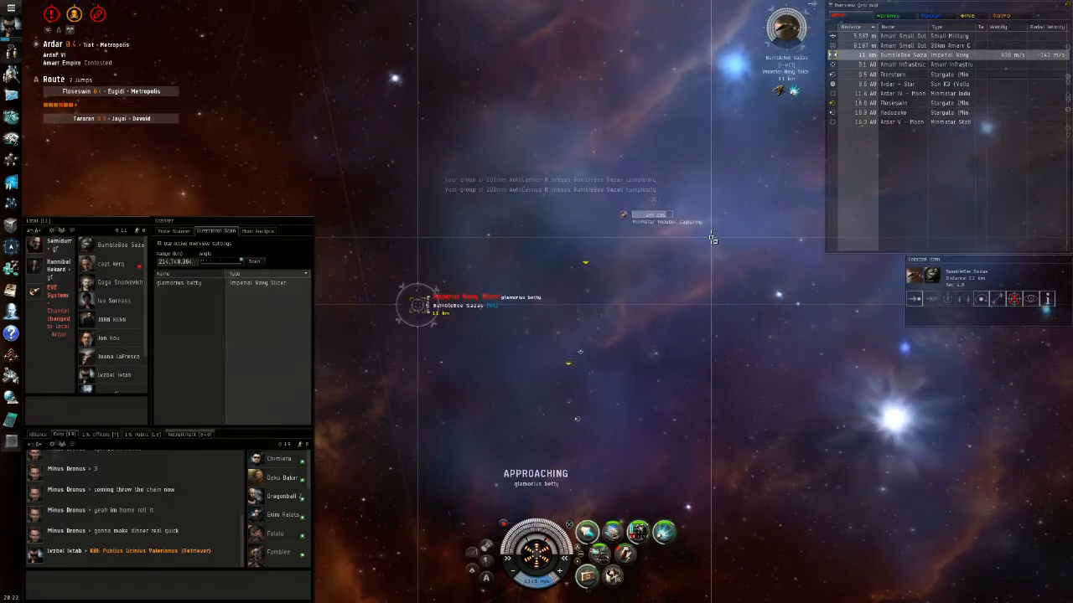
key("F2")
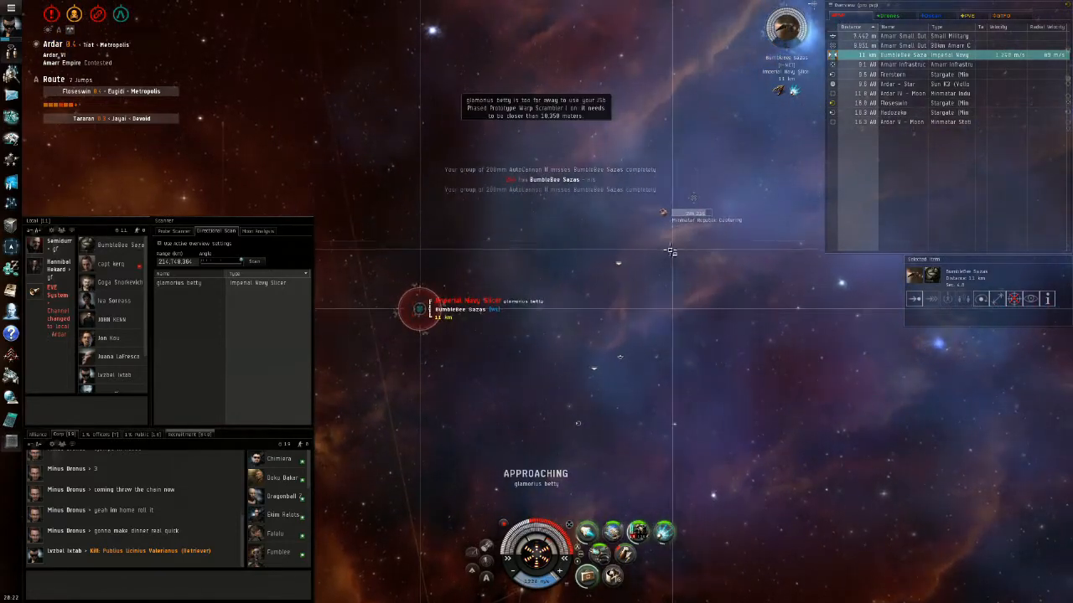
left_click_drag(620, 262, 592, 434)
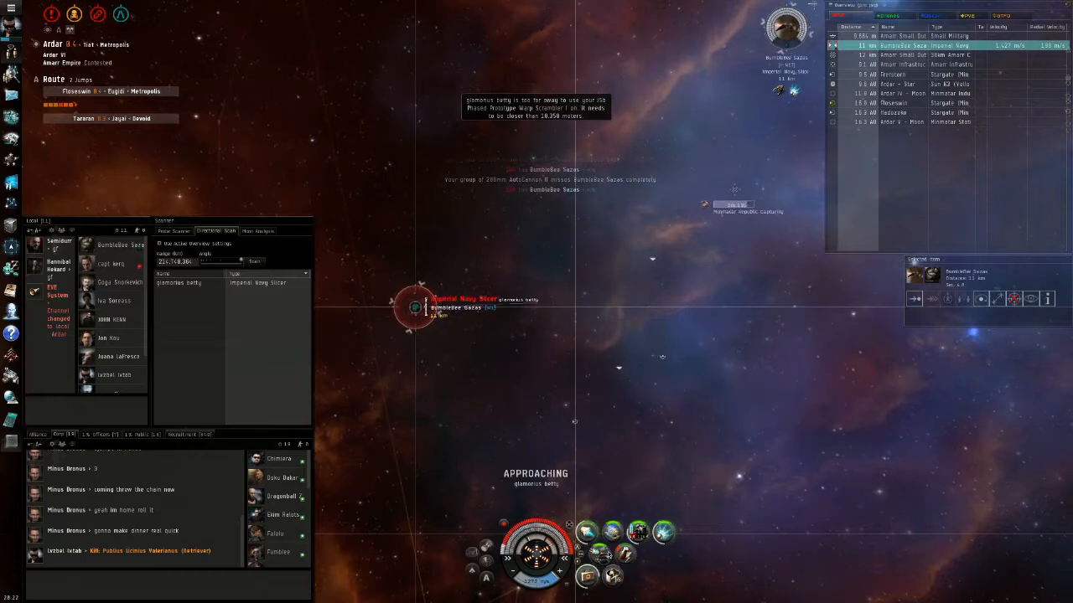
left_click_drag(662, 358, 874, 341)
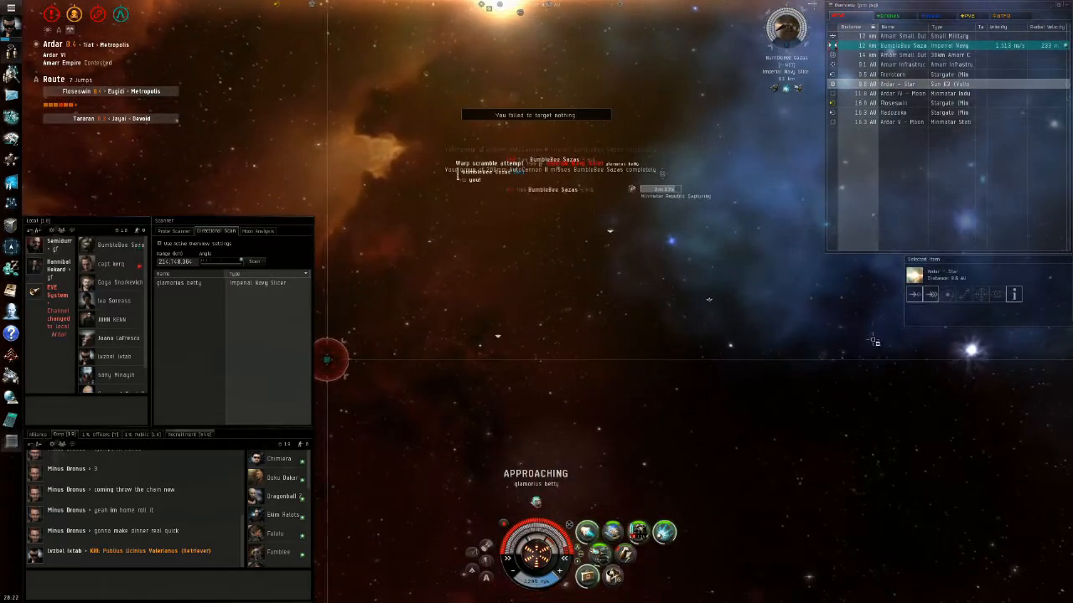
Align toward the Ardar star and show the tactical range rings
left_click_drag(888, 318, 710, 300)
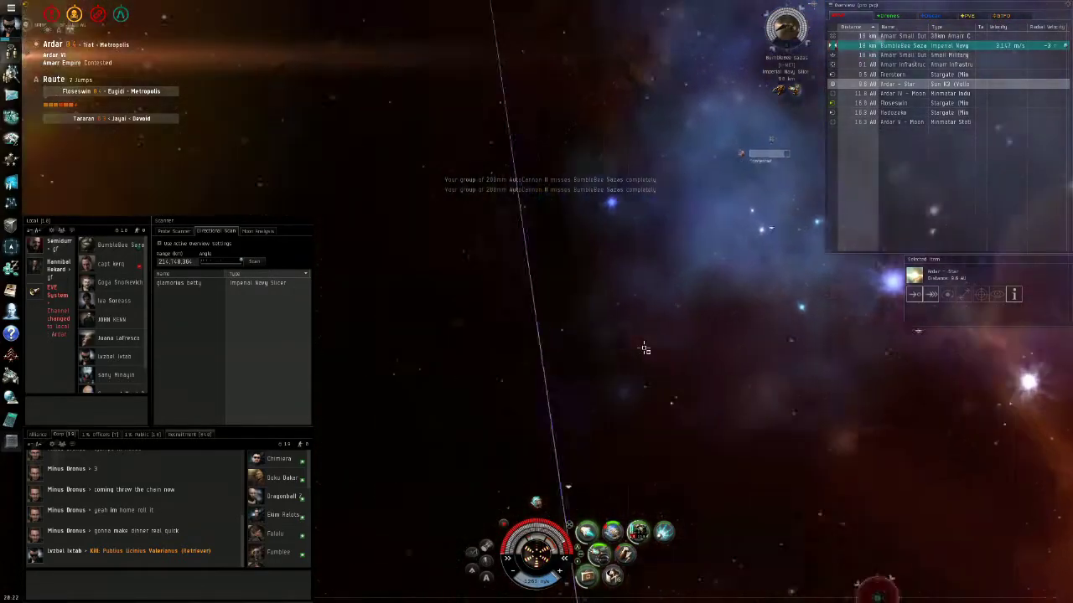
left_click_drag(637, 336, 721, 368)
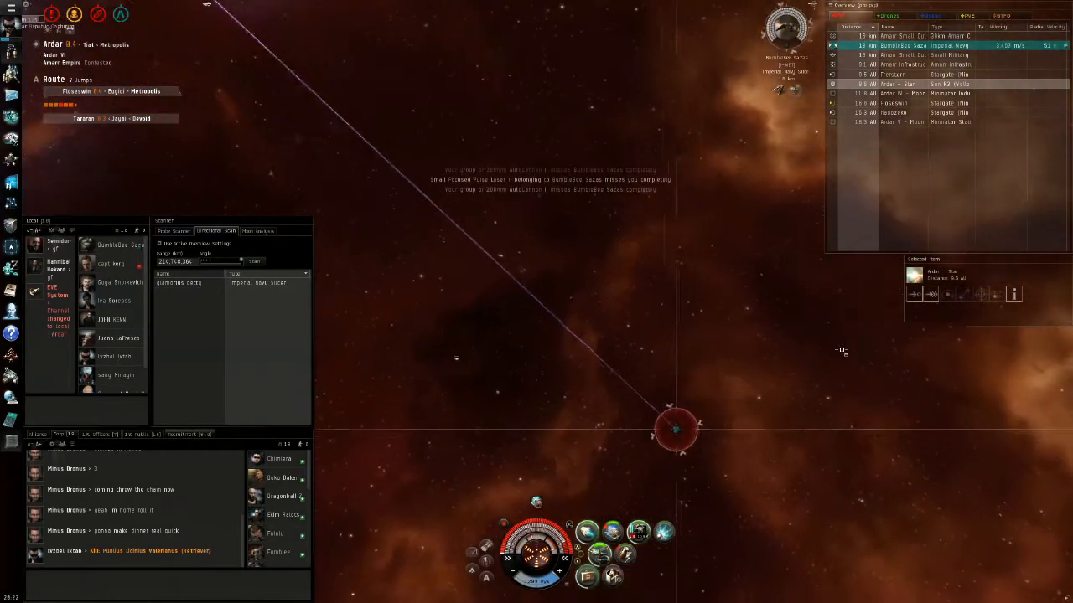
left_click_drag(742, 275, 645, 232)
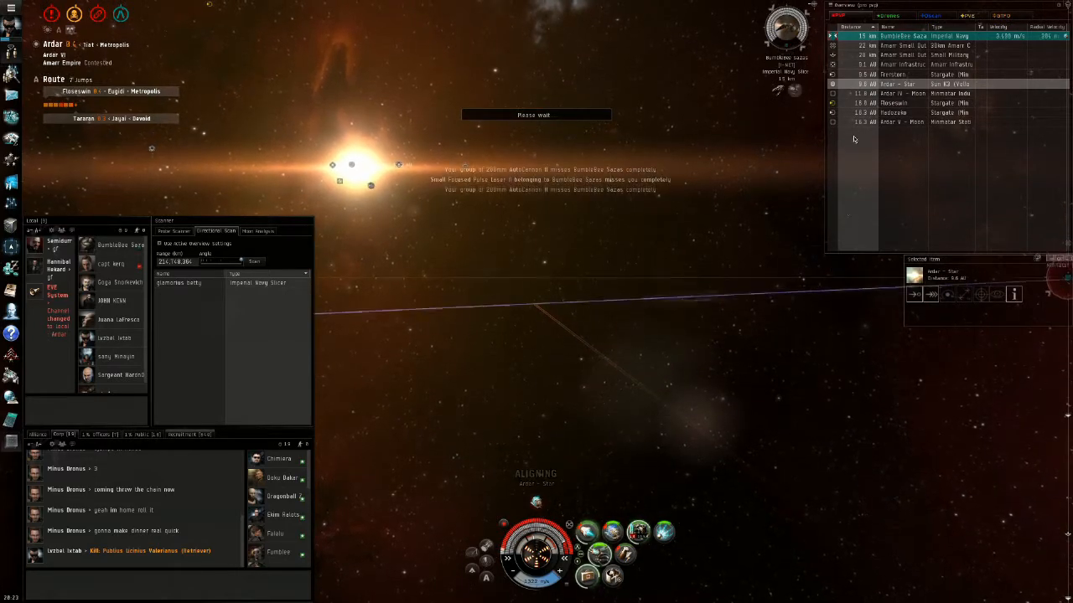
left_click(914, 296)
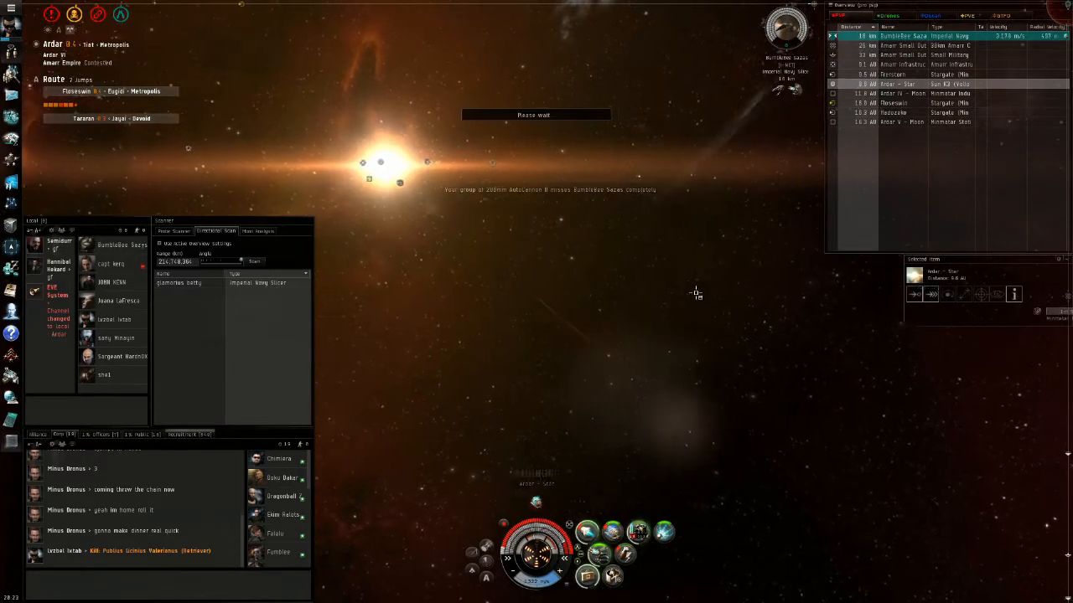
left_click(474, 555)
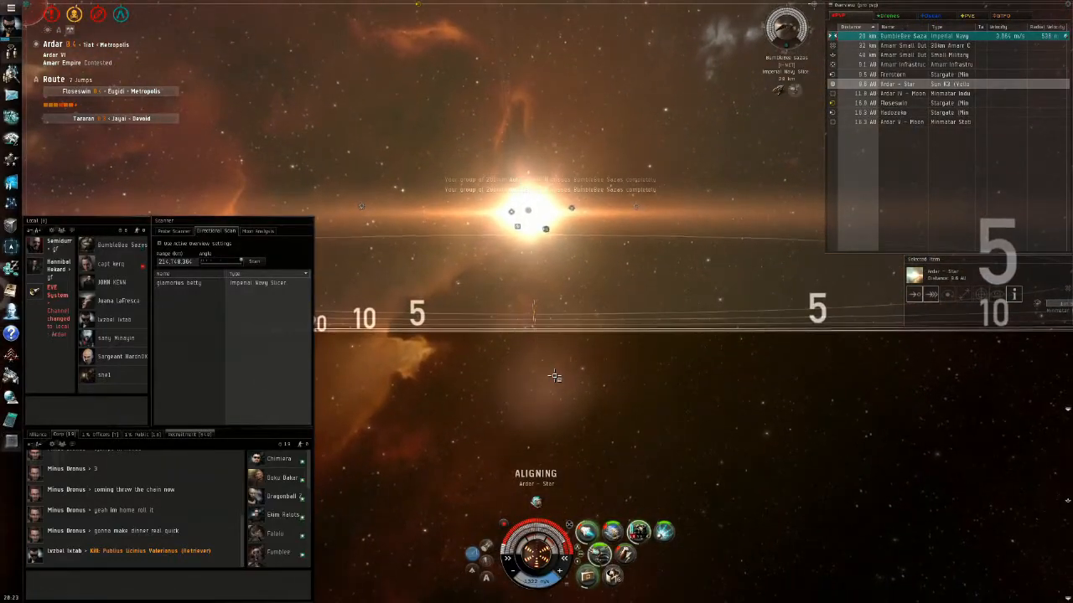
Track the Slicer about 12 km out and select it again
left_click_drag(557, 376, 664, 369)
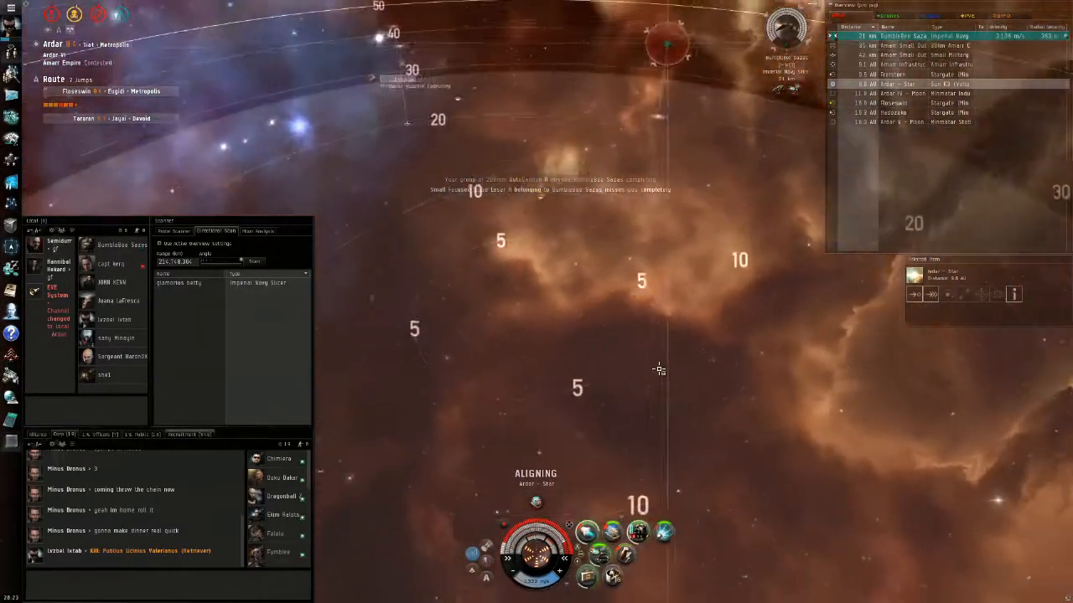
scroll(664, 369, "up", 4)
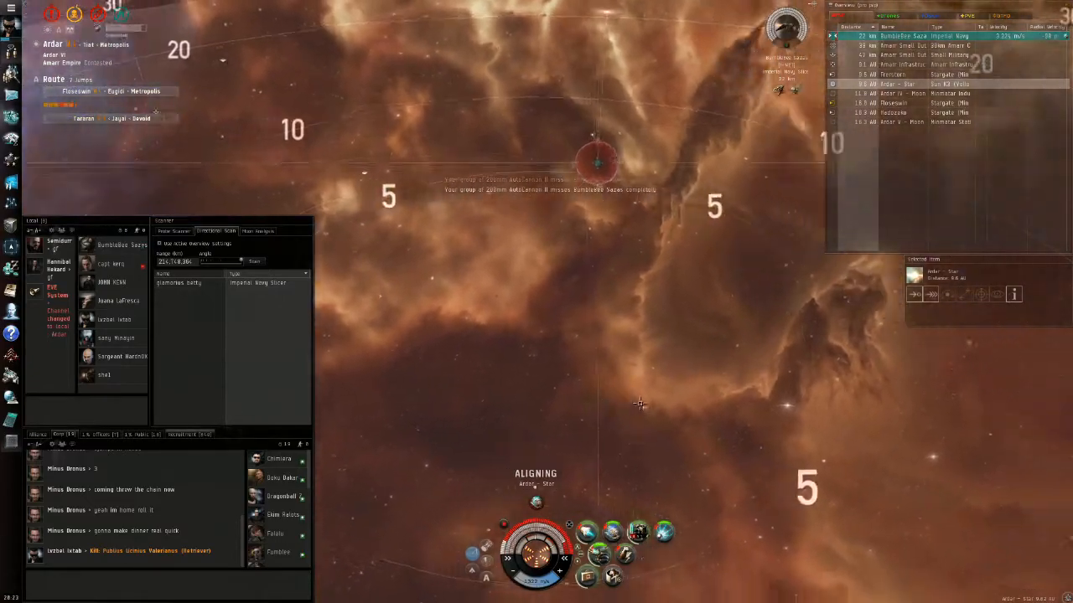
left_click_drag(641, 426, 637, 377)
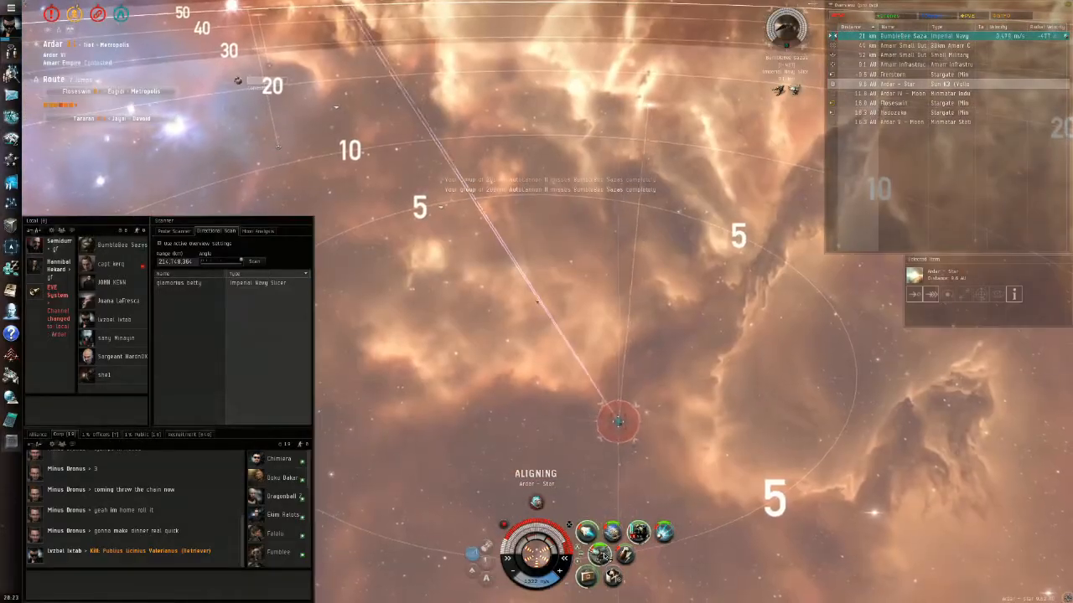
mouse_move(586, 436)
left_mouse_down()
mouse_move(591, 327)
mouse_move(928, 323)
left_mouse_up()
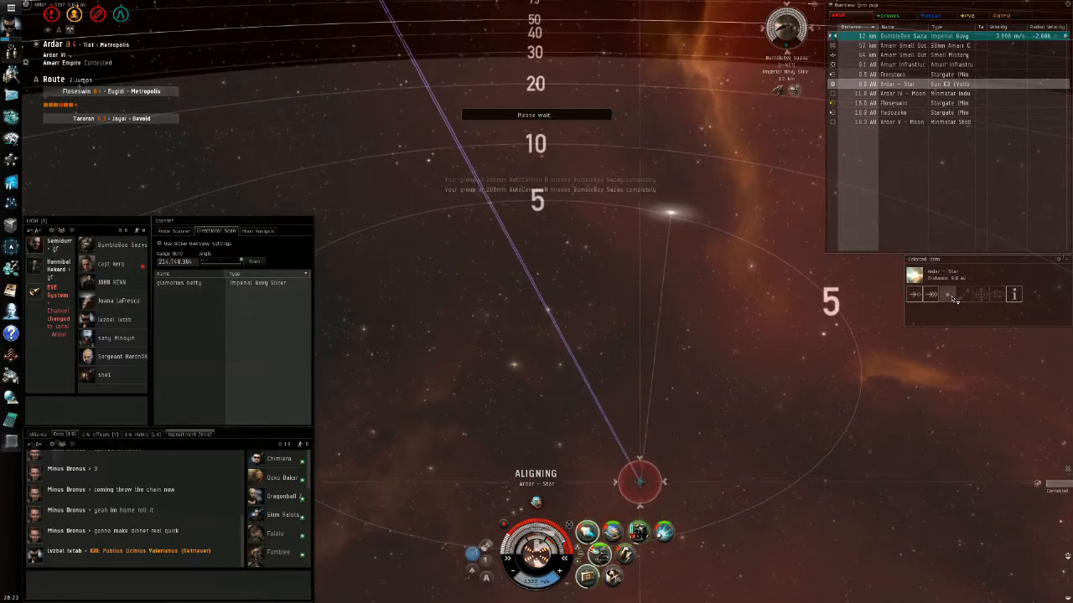
left_click(647, 466)
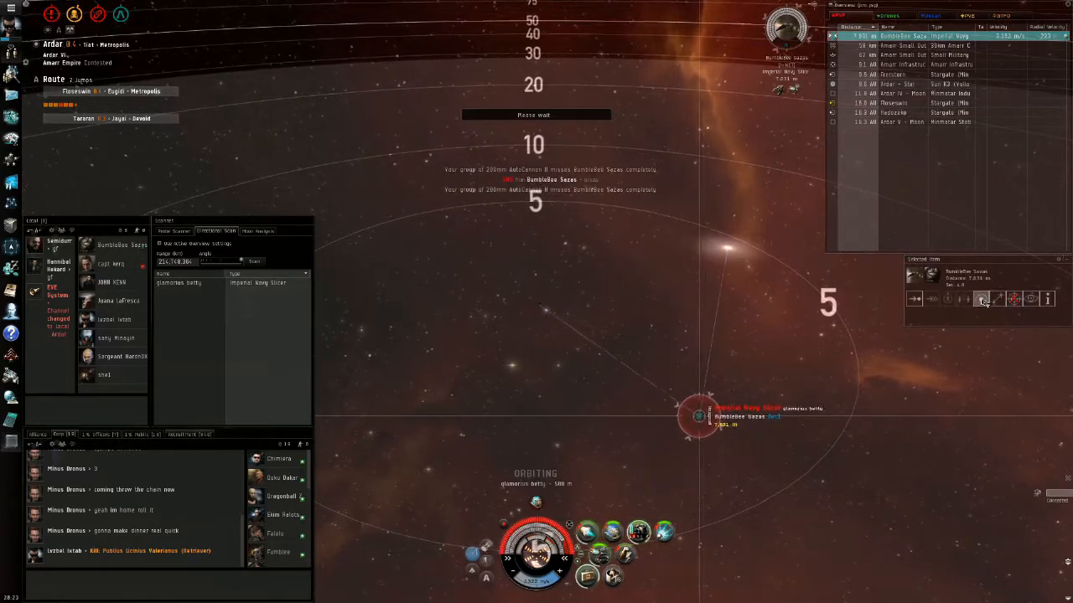
Orbit the Slicer at 500 m and adjust a weapon module option while firing
key("w")
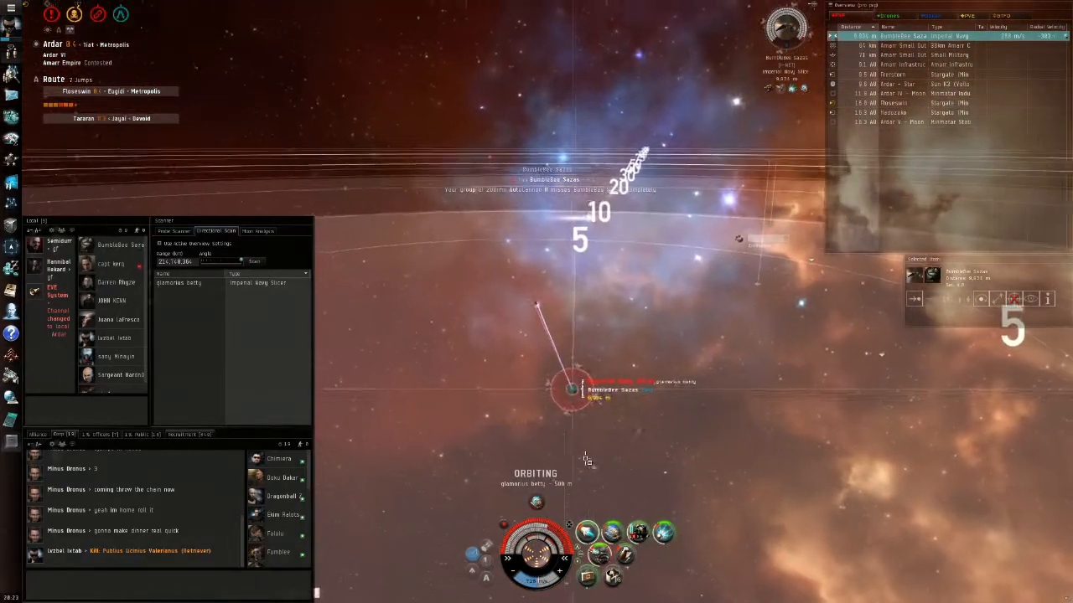
left_click(982, 303)
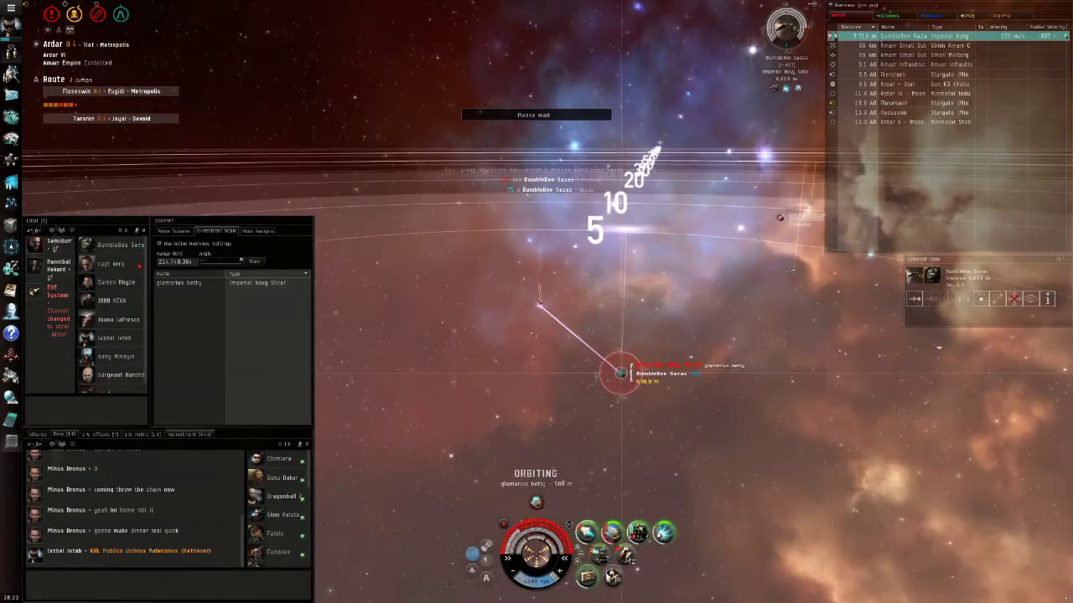
right_click(609, 528)
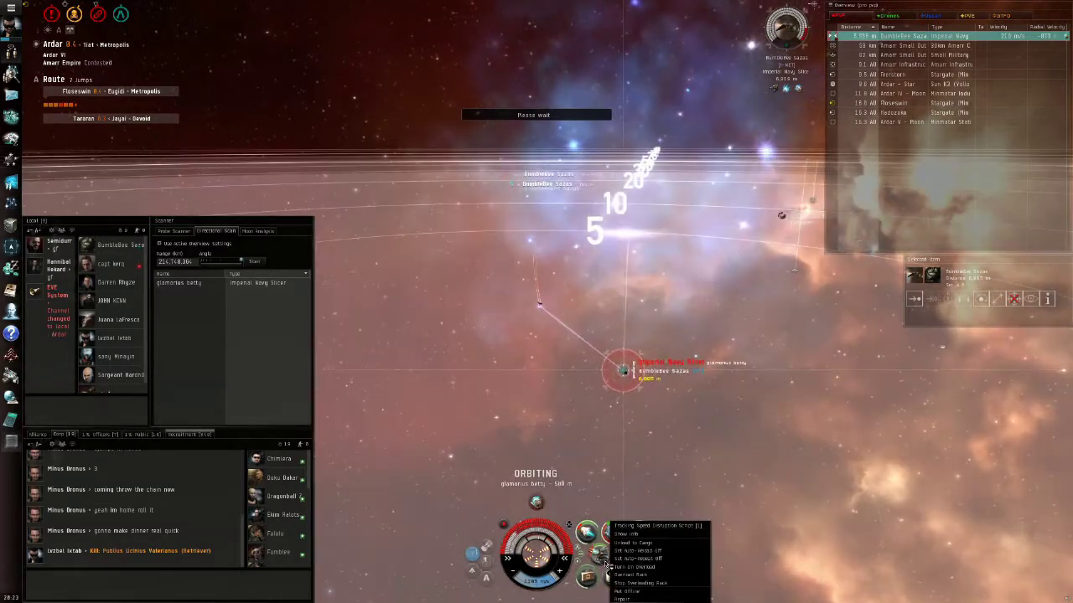
left_click(645, 534)
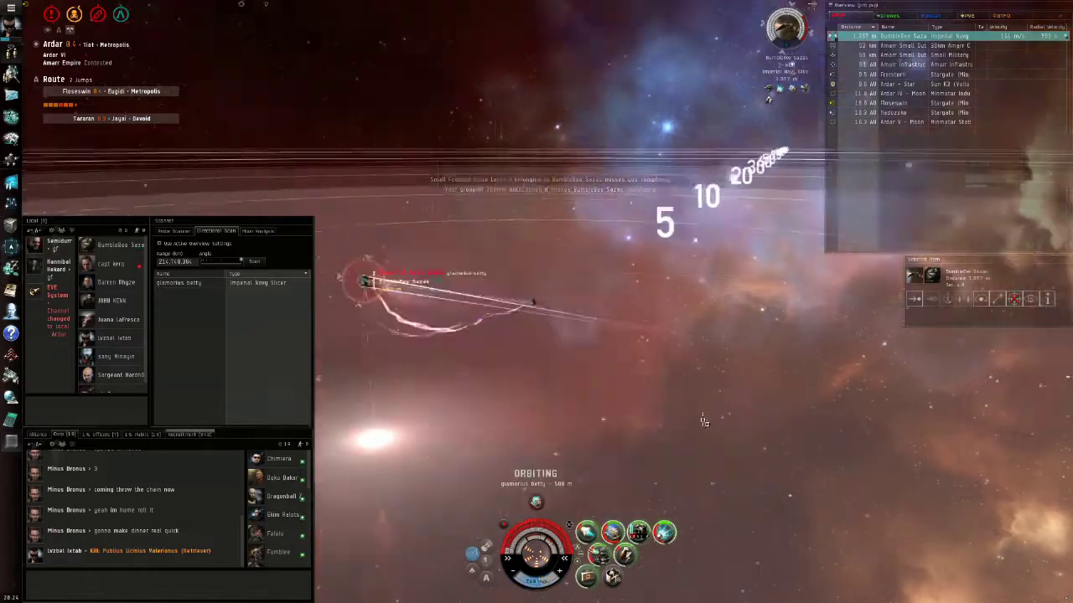
mouse_move(587, 352)
left_mouse_down()
mouse_move(594, 402)
mouse_move(639, 443)
mouse_move(754, 469)
left_mouse_up()
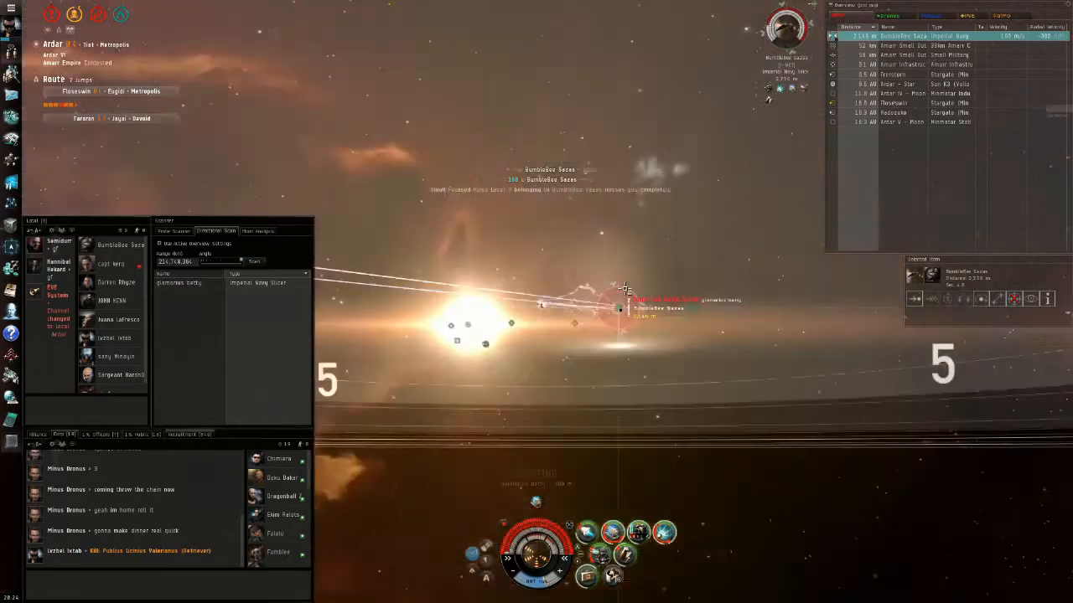
mouse_move(754, 352)
left_mouse_down()
mouse_move(661, 301)
mouse_move(694, 311)
left_mouse_up()
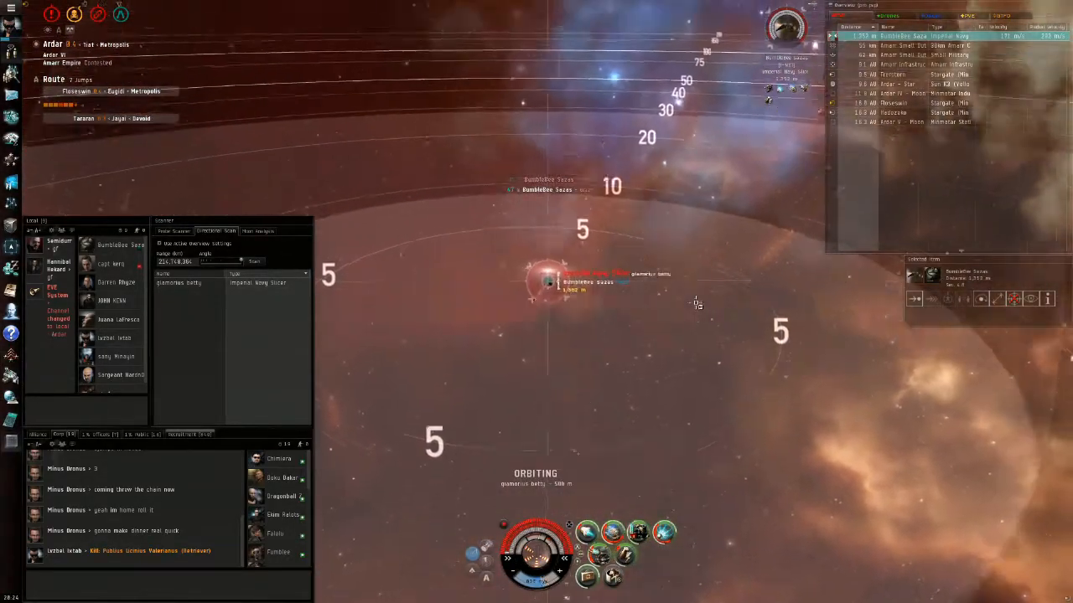
Keep guns on the Slicer through the close orbit until it is destroyed
left_click_drag(694, 311, 670, 335)
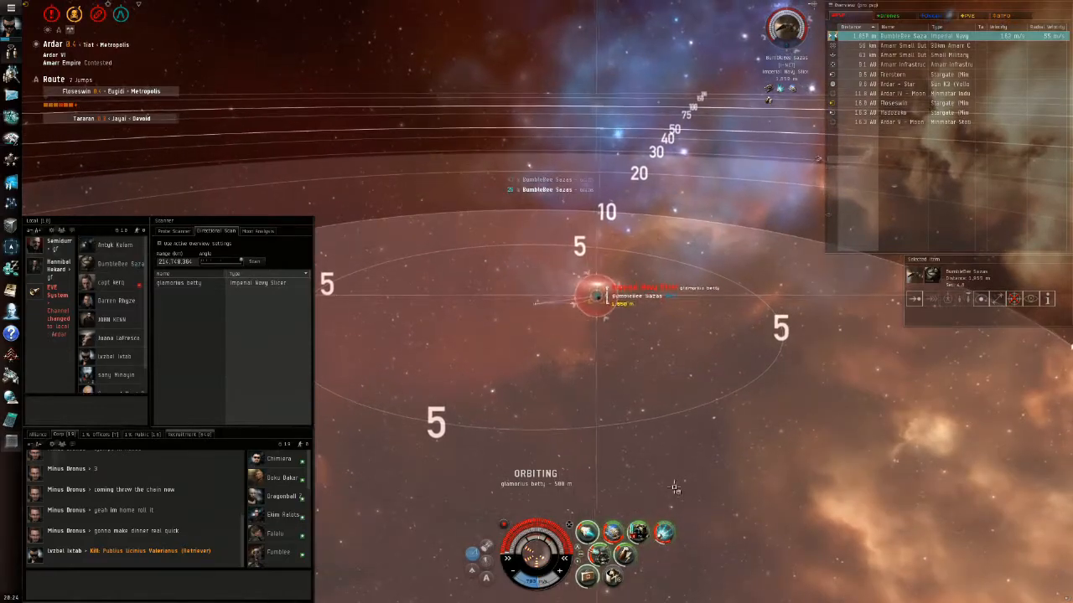
left_click_drag(628, 424, 754, 377)
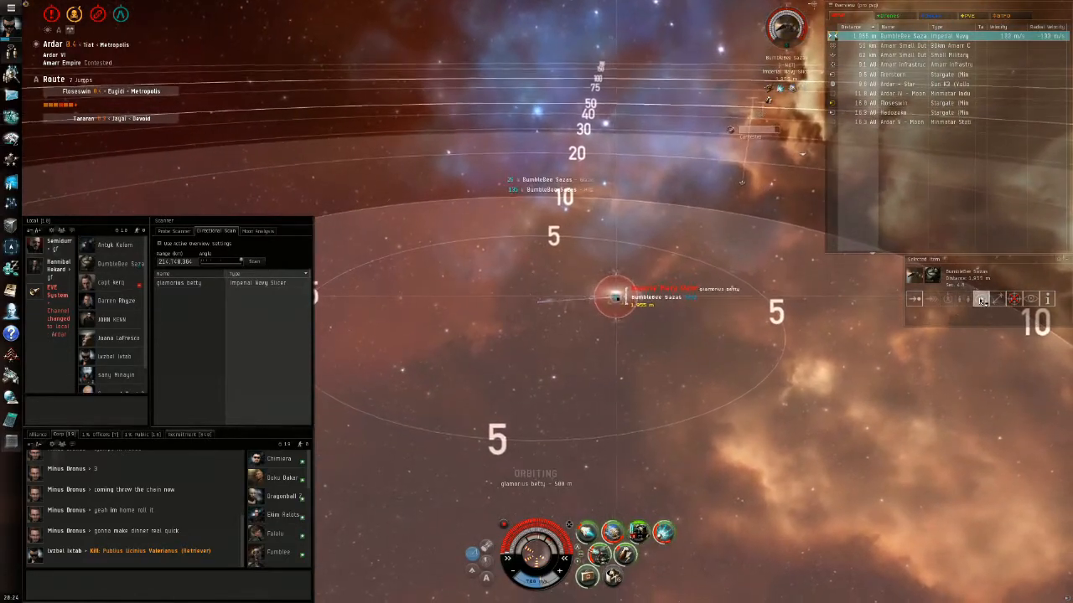
mouse_move(754, 335)
left_mouse_down()
mouse_move(596, 247)
mouse_move(654, 242)
mouse_move(526, 291)
mouse_move(547, 290)
left_mouse_up()
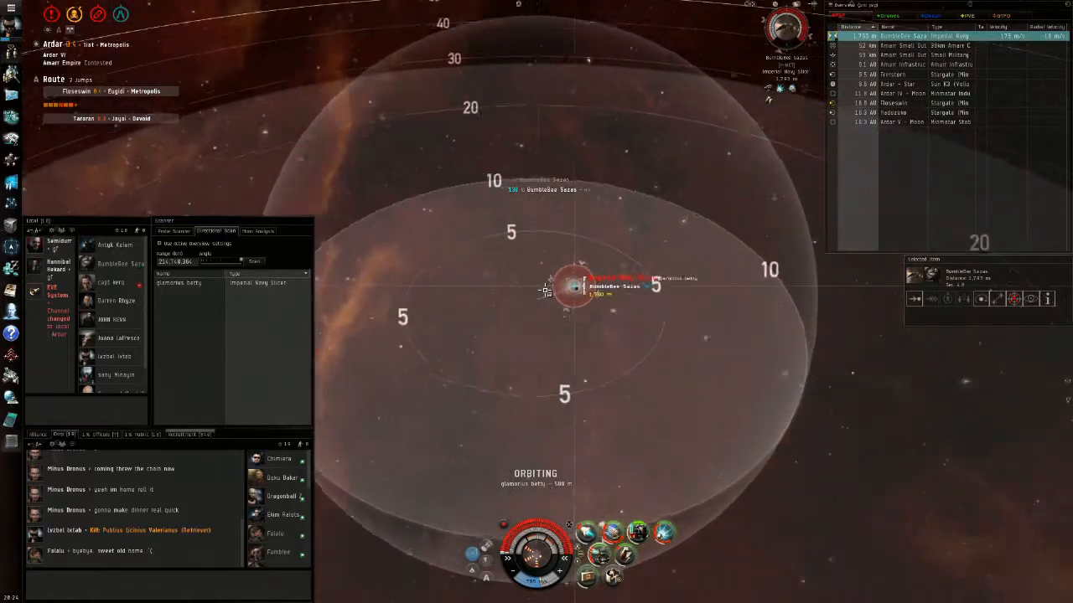
left_click_drag(546, 290, 589, 299)
left_click_drag(626, 366, 653, 361)
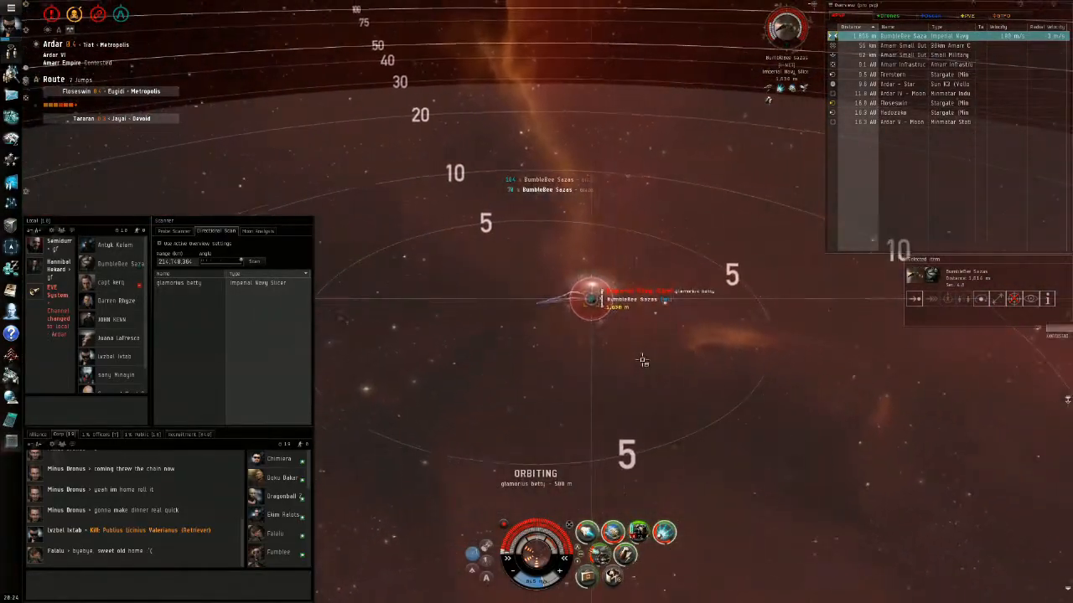
mouse_move(654, 361)
left_mouse_down()
mouse_move(749, 441)
mouse_move(645, 537)
left_mouse_up()
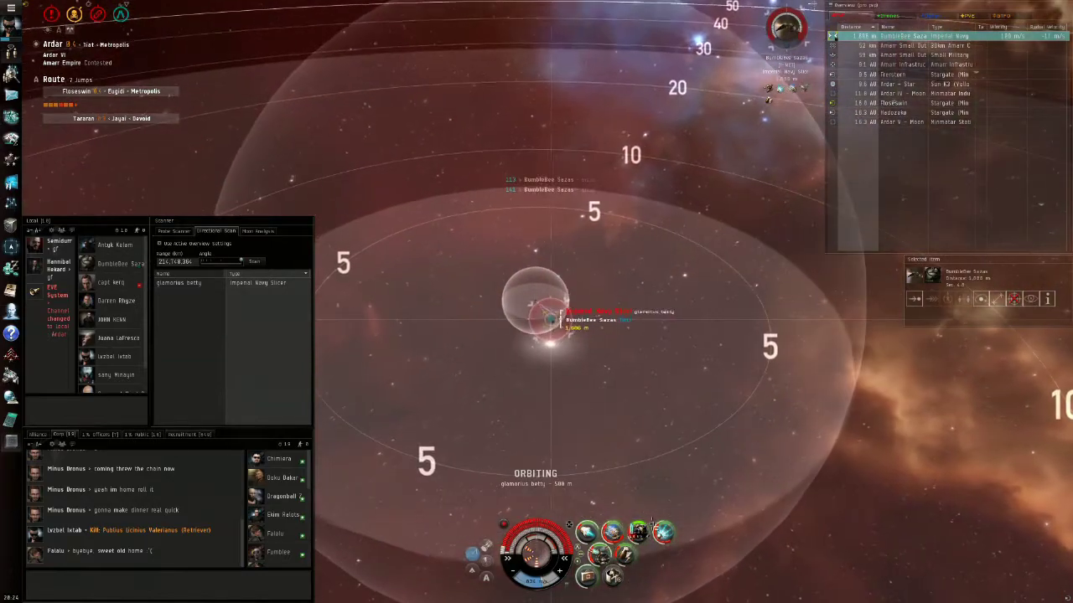
left_click_drag(637, 469, 578, 452)
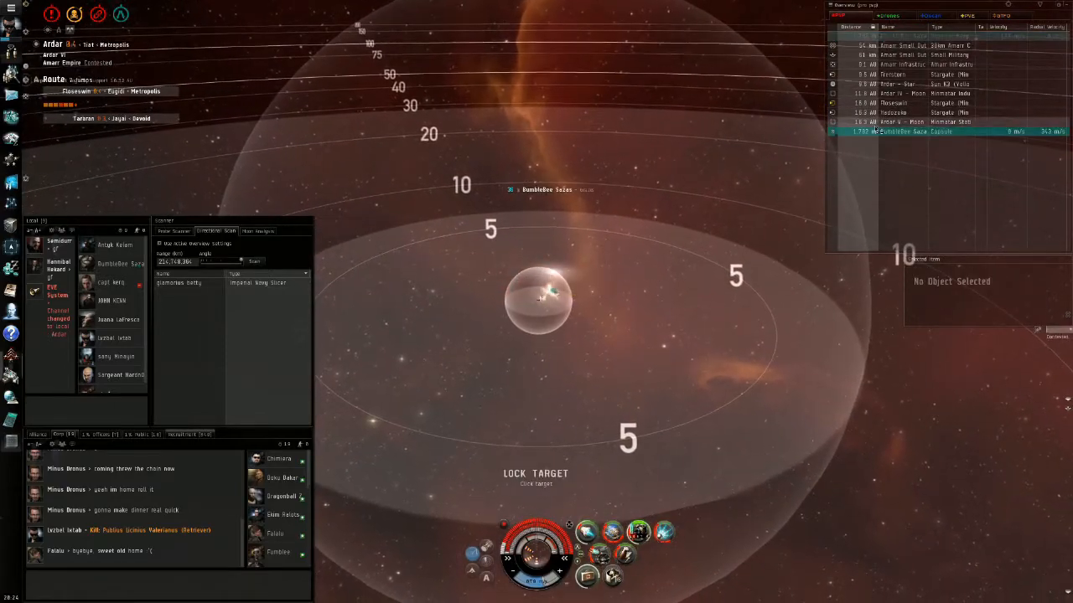
Attempt to lock the escaping capsule, then approach the Slicer's wreck
left_click(876, 131)
left_click_drag(687, 293, 600, 231)
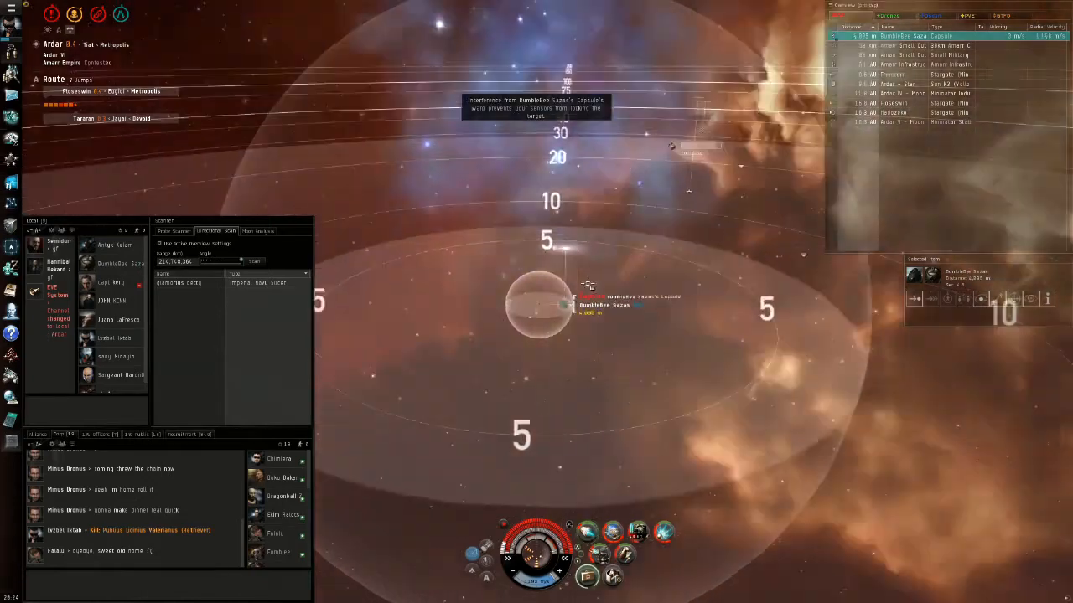
left_click_drag(599, 231, 559, 234)
right_click(524, 232)
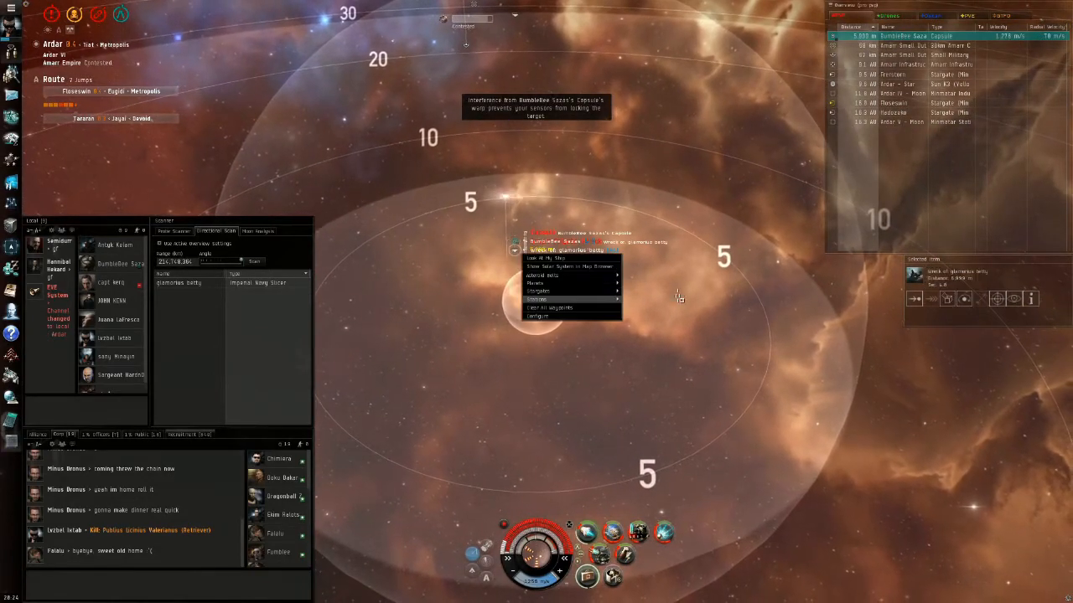
left_click(914, 299)
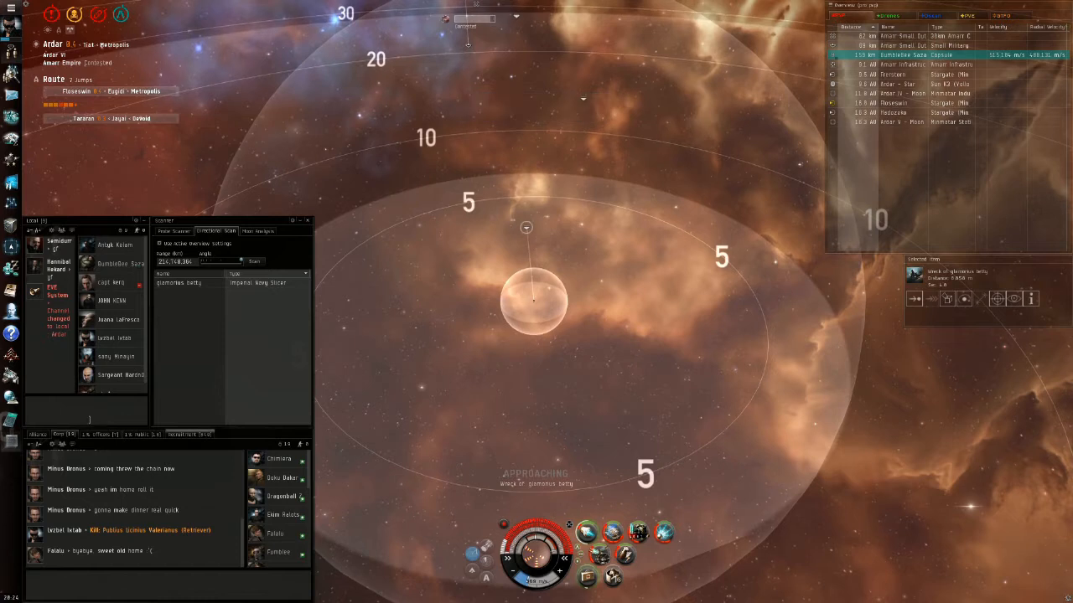